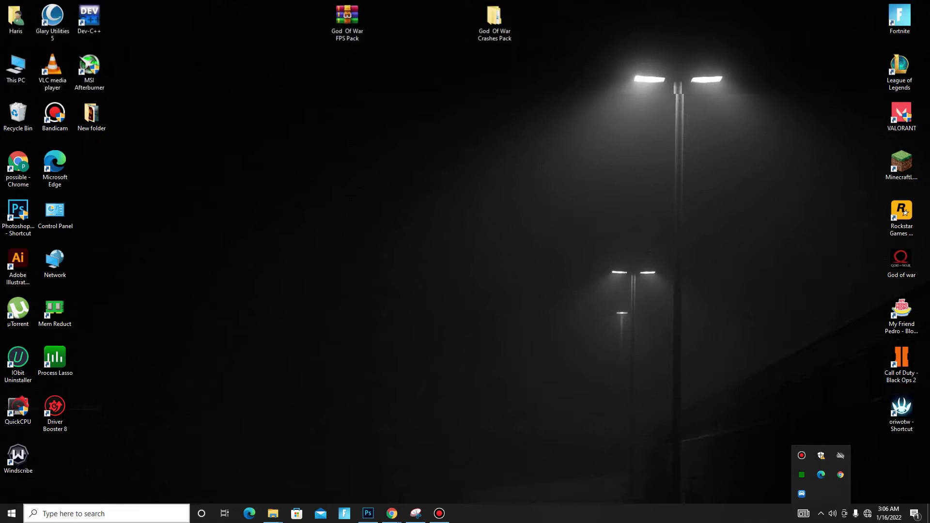
- Open the Windows Settings privacy page and turn off all four general privacy options
click(97, 513)
text(sett)
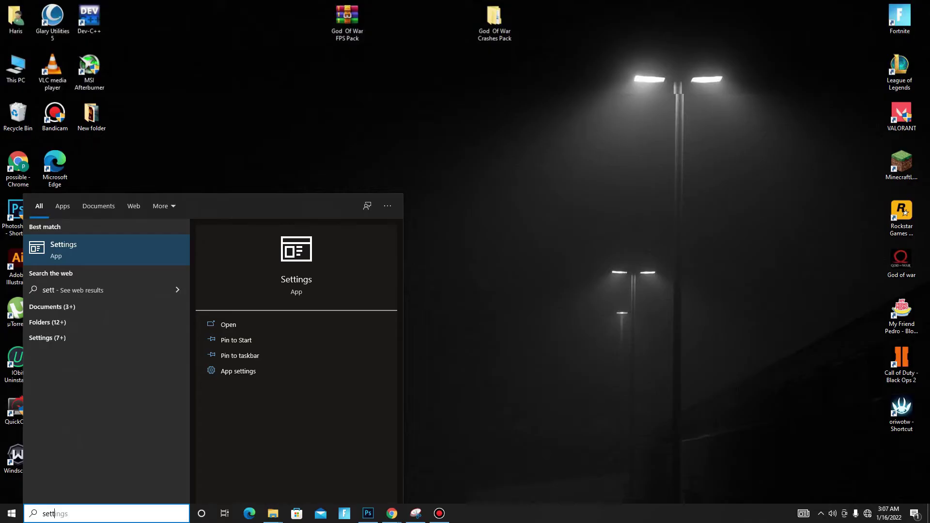
key(Return)
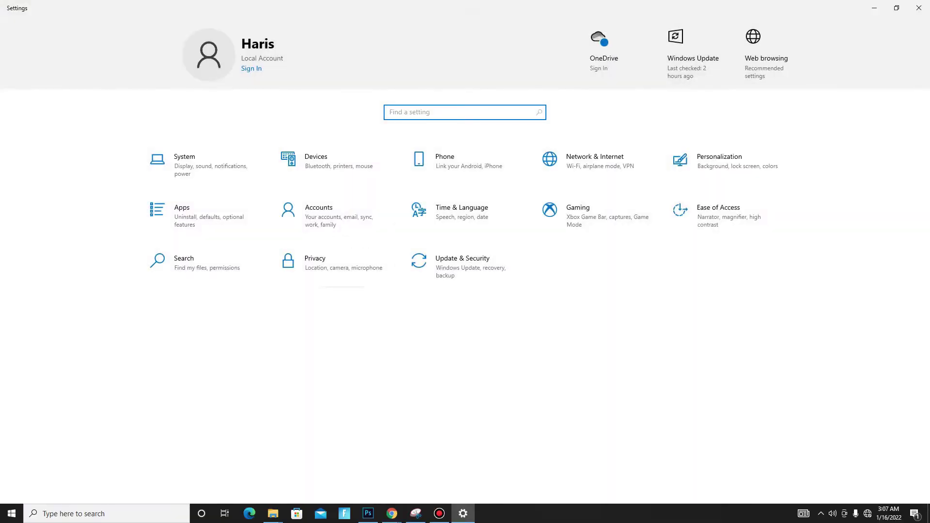
click(333, 266)
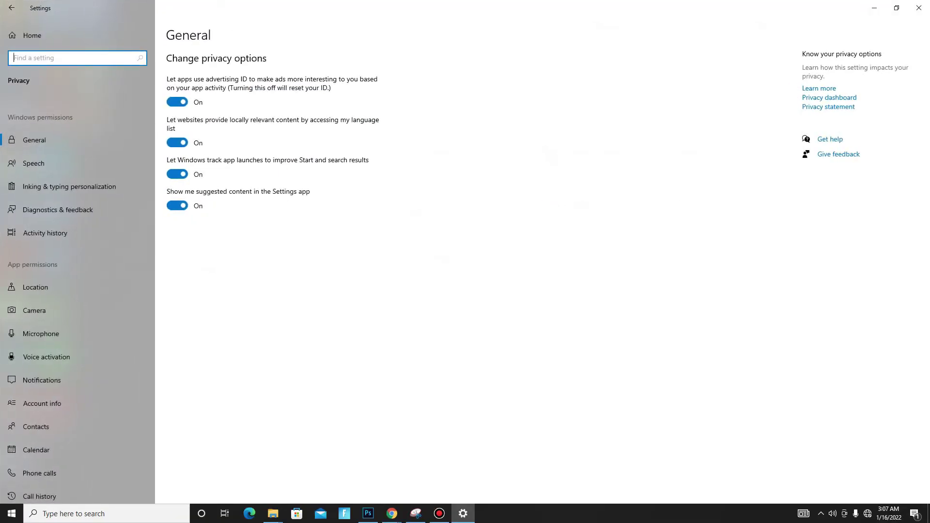
click(177, 101)
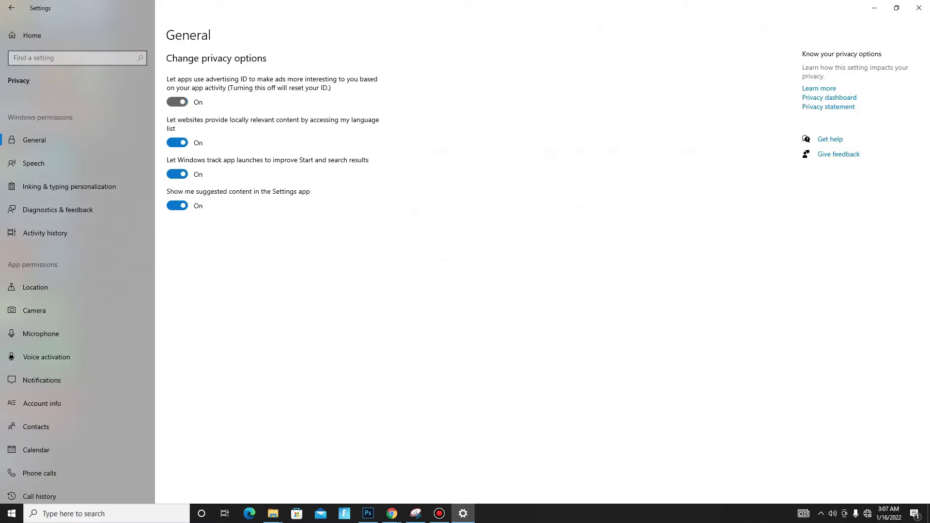
click(178, 143)
click(177, 174)
click(177, 206)
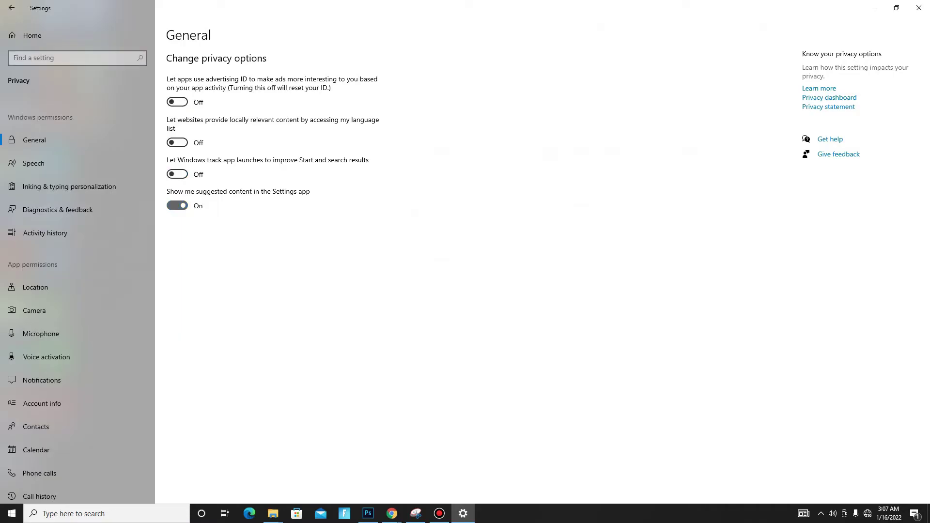
- Turn off permission for apps to run in the background in the privacy settings
scroll(78, 340, down, 6)
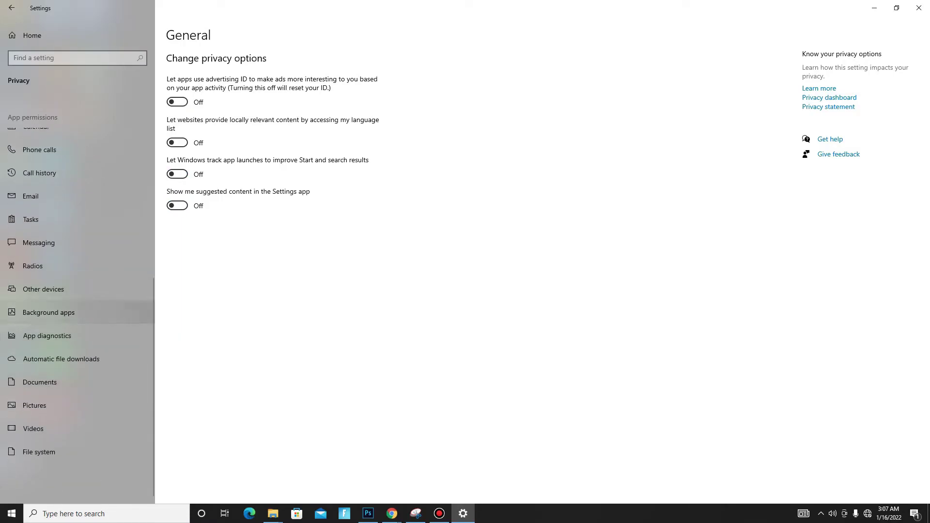
click(48, 312)
click(177, 93)
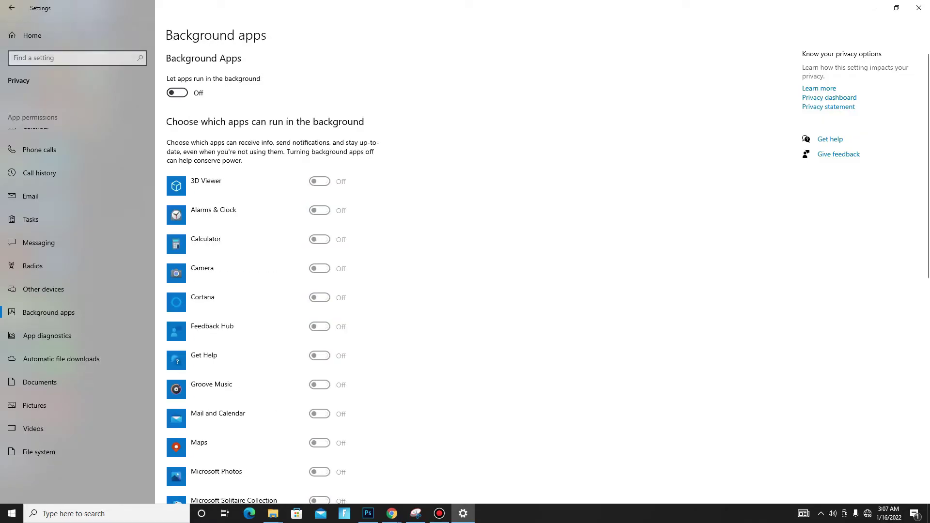
- Turn on Game Mode in the gaming settings and close Settings
click(12, 7)
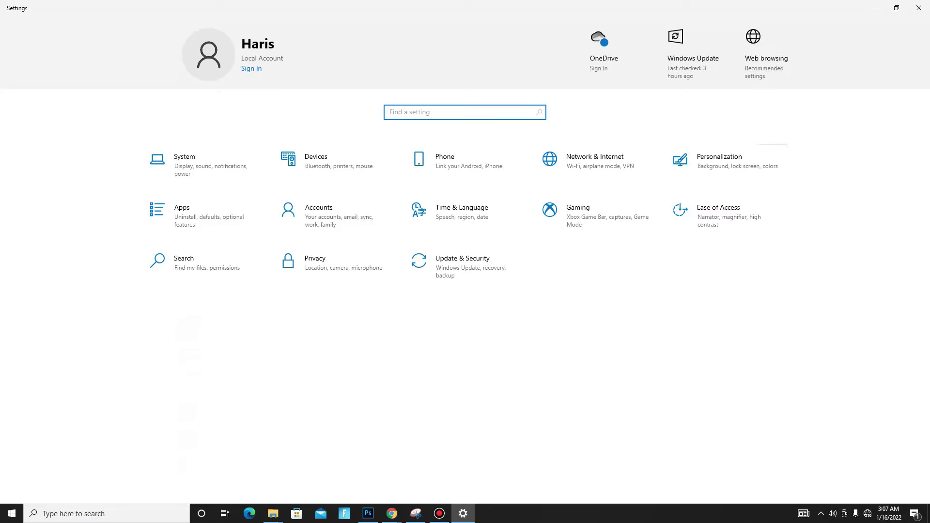
click(579, 213)
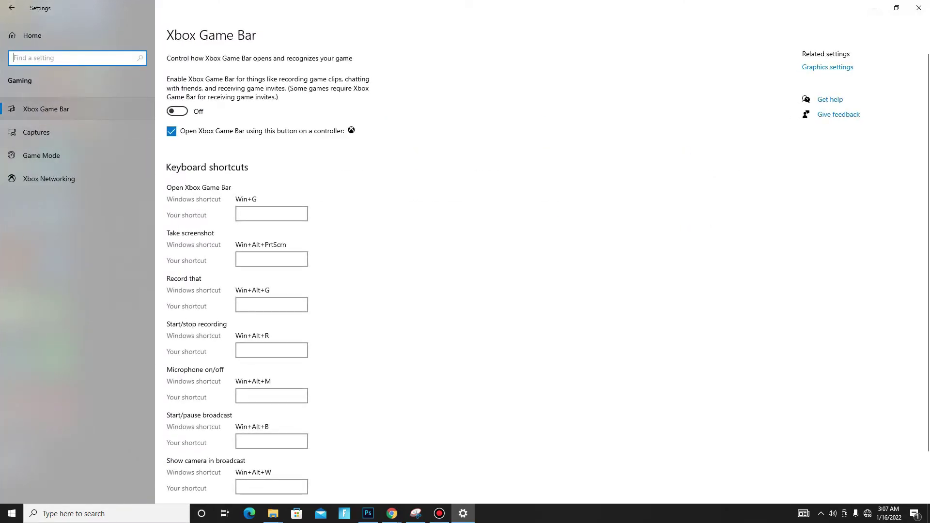
click(41, 156)
click(177, 93)
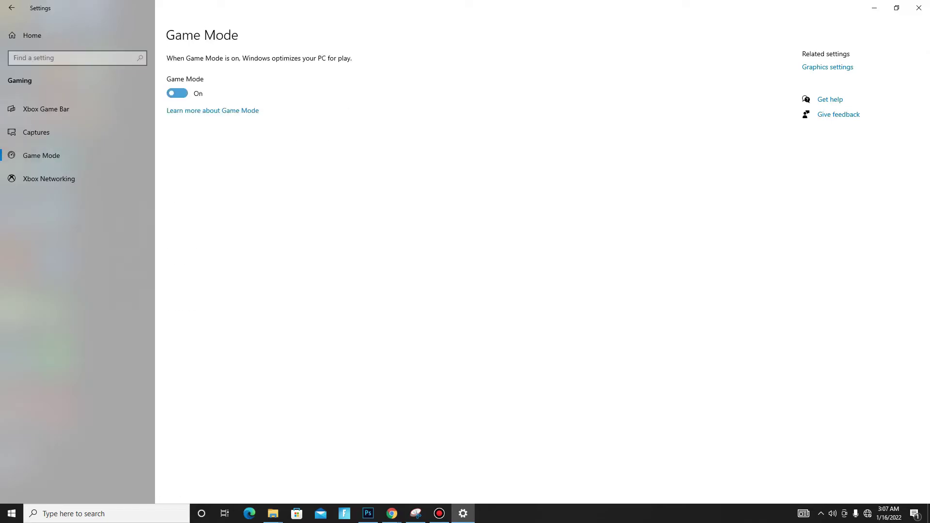
click(12, 8)
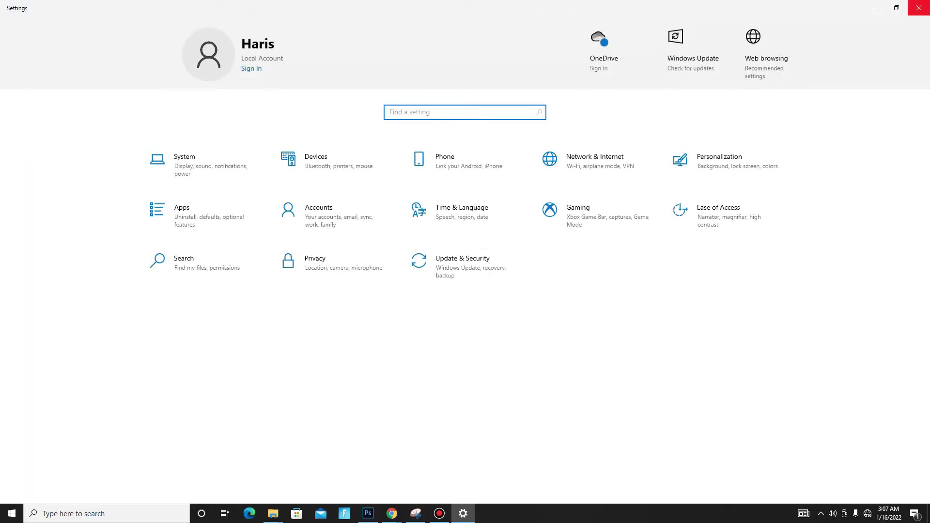
click(919, 8)
- Open Task Manager to examine the running apps and background processes, and close it
right_click(420, 194)
click(465, 237)
right_click(540, 513)
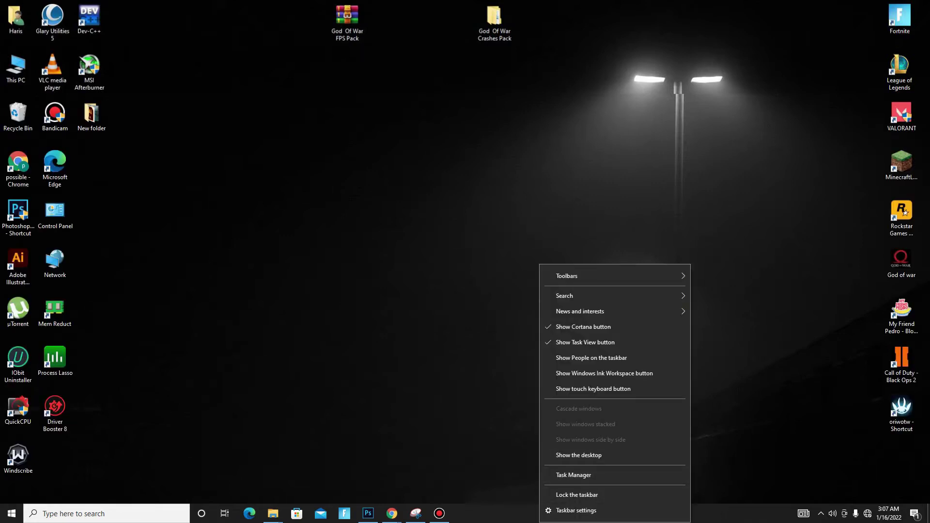
click(574, 475)
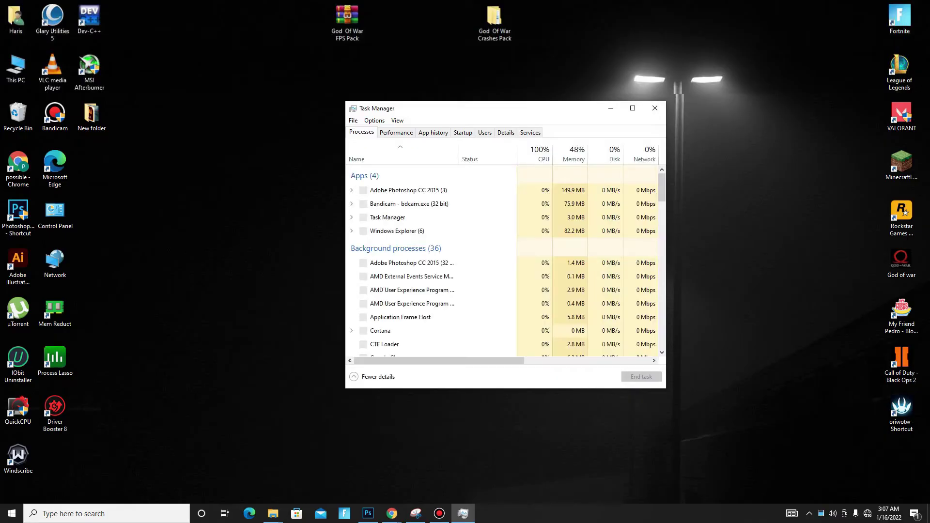
drag(437, 108, 349, 100)
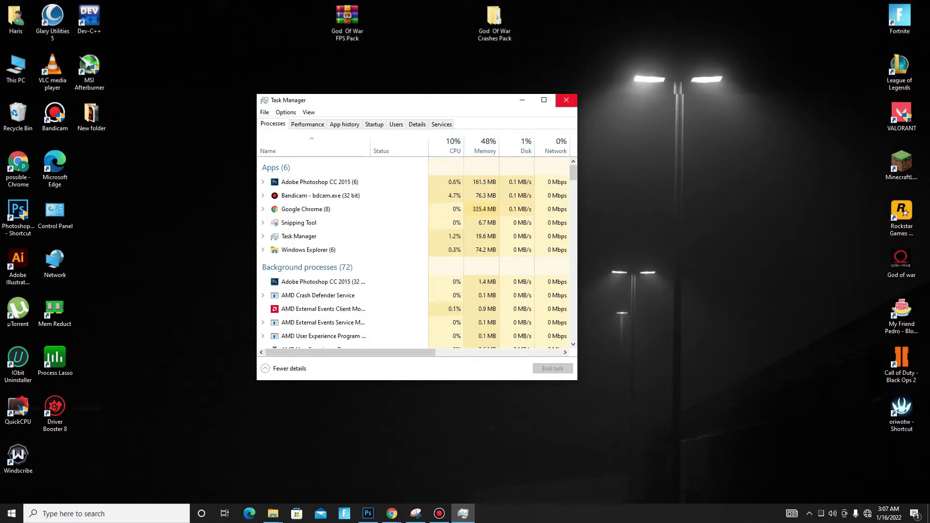
click(566, 99)
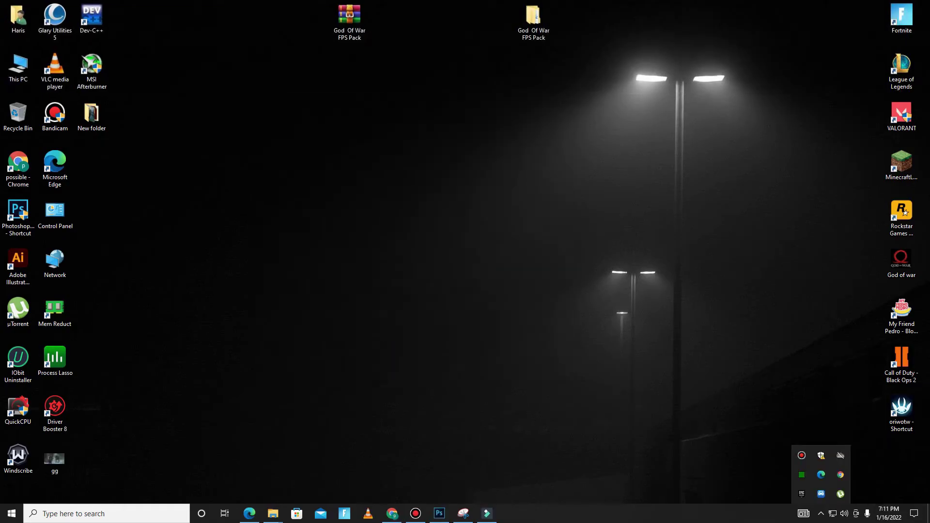
- Switch to Chrome and look through the recent posts on possiblenow.xyz, loading more of them
key(Escape)
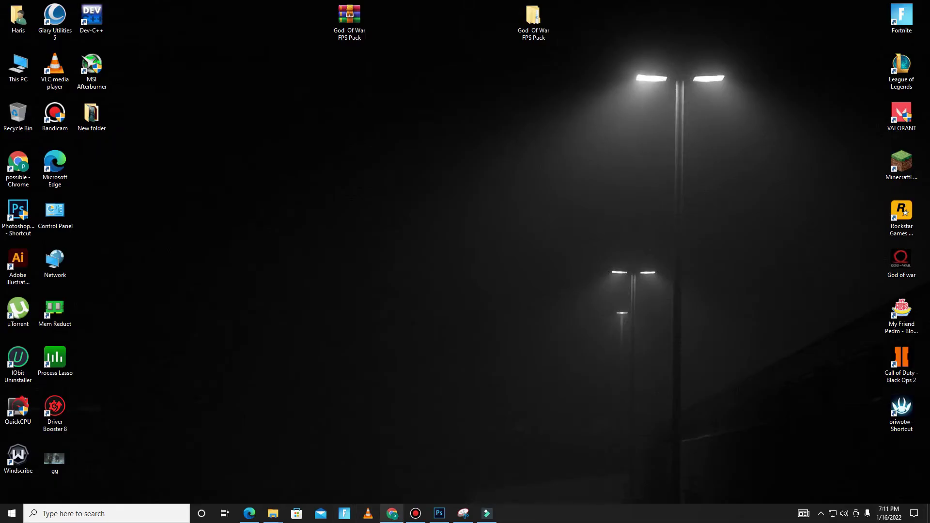
click(392, 514)
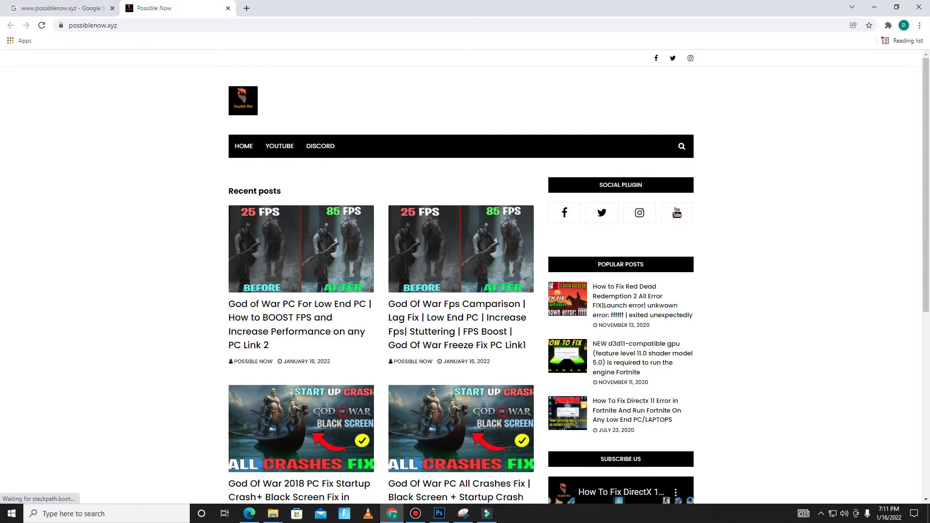
scroll(301, 339, down, 2)
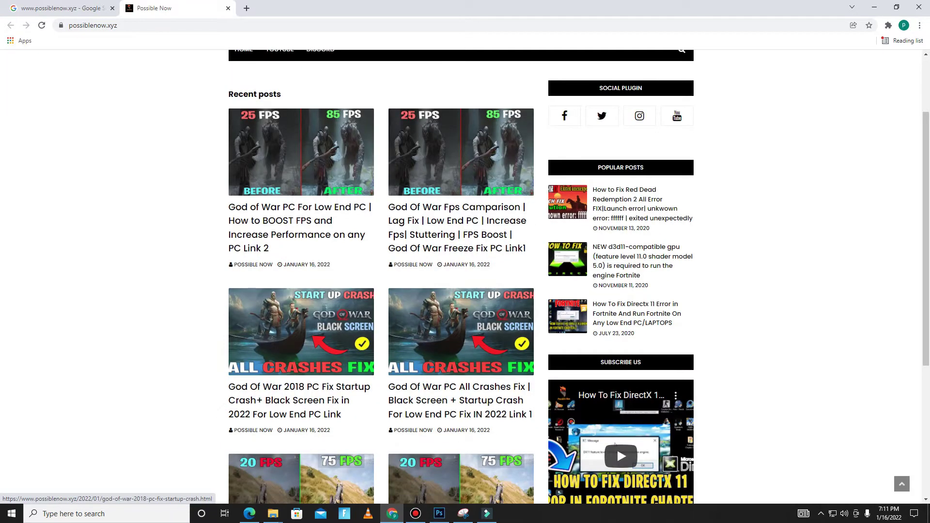
scroll(381, 290, down, 2)
scroll(381, 291, down, 3)
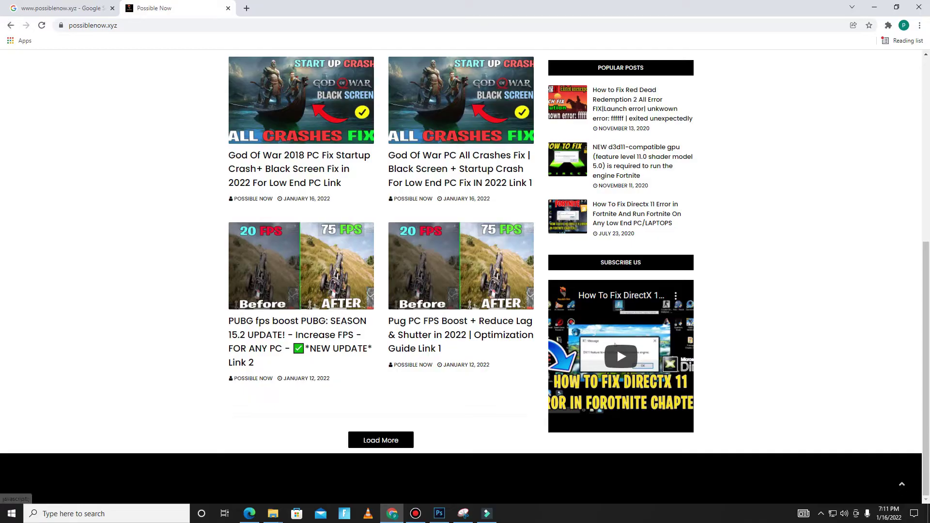
click(381, 440)
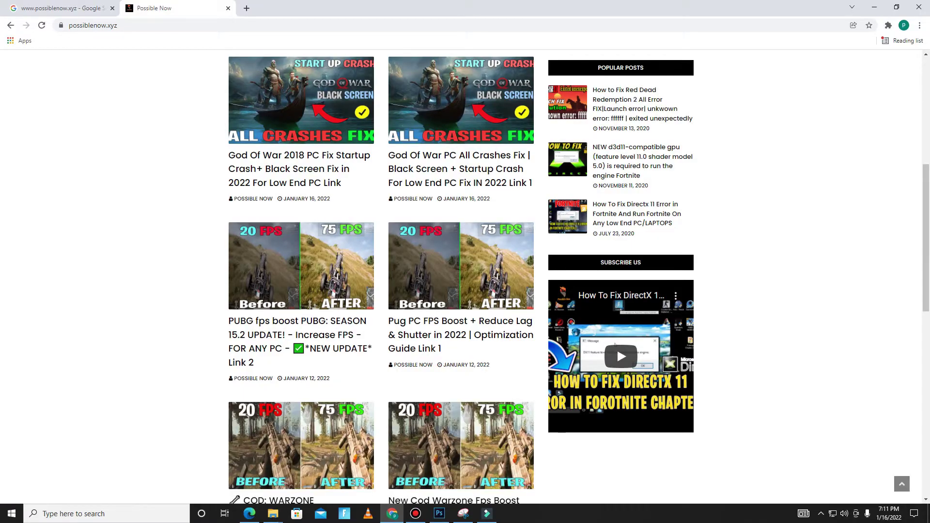
scroll(460, 291, down, 10)
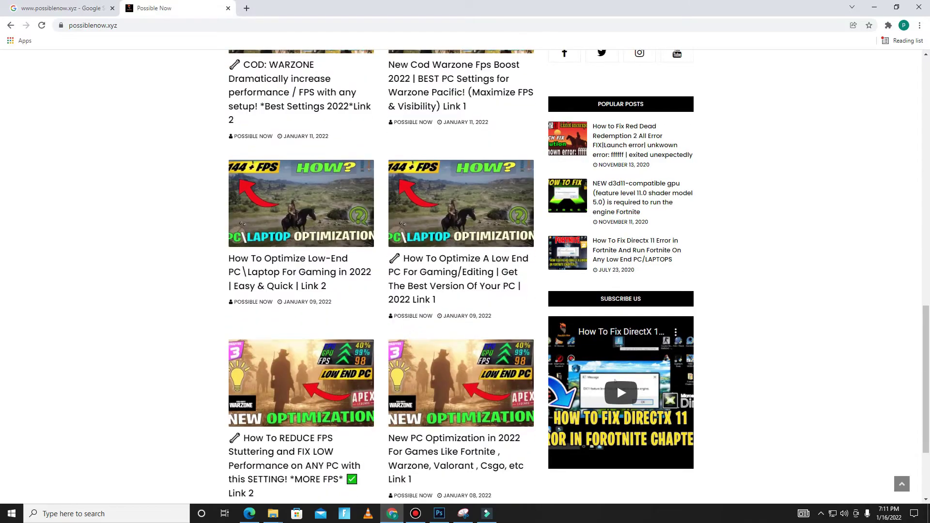
scroll(460, 339, up, 14)
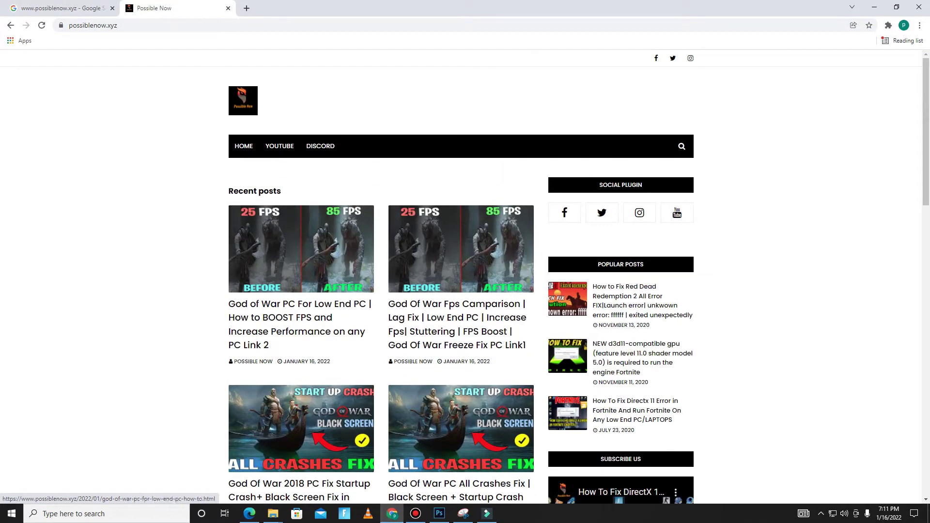
- Open the God Of War FPS comparison and lag fix post marked Link1 in a new tab
right_click(448, 315)
click(468, 322)
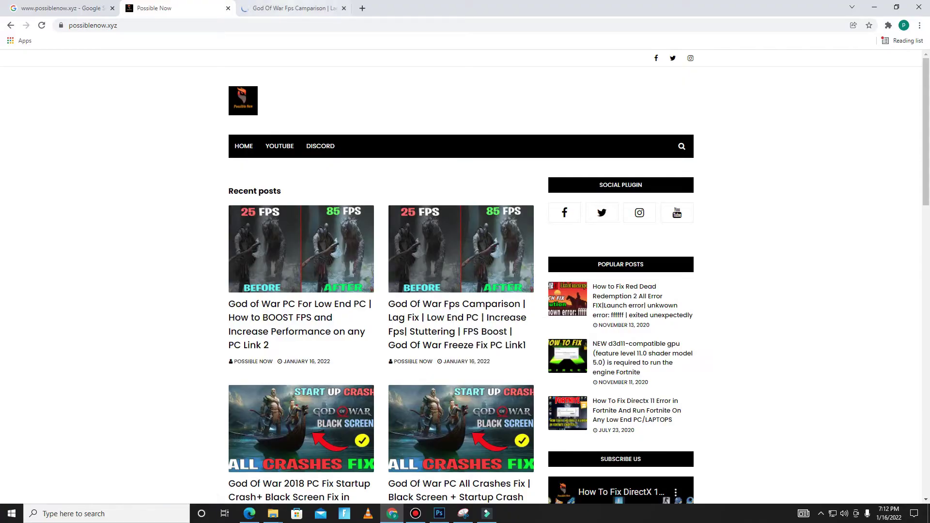
click(297, 8)
- Follow the post's Step 1 Subscribe link to the Possible-Now YouTube channel and close the channel's tab
scroll(617, 383, down, 5)
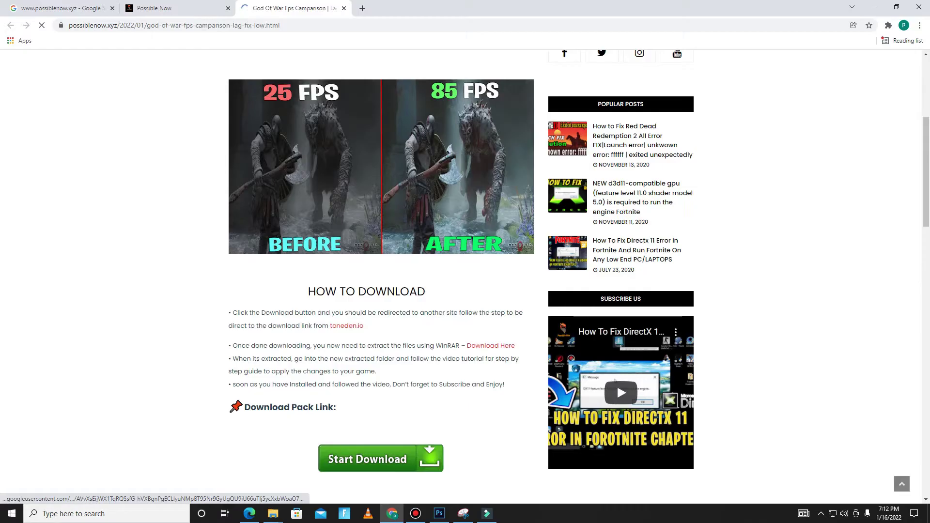
scroll(617, 384, down, 2)
scroll(347, 227, down, 5)
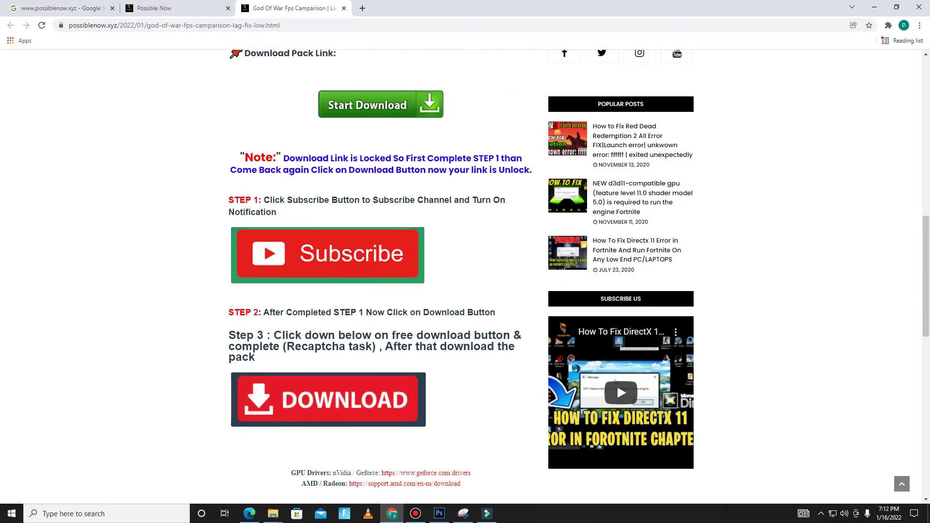
click(328, 253)
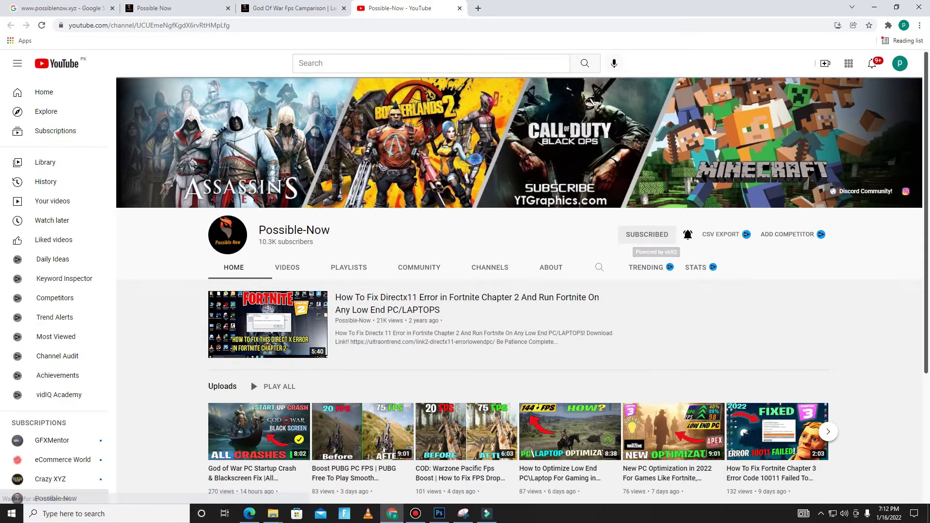
key(ctrl+w)
- Follow the post's download link to MEGA and download God Of War FPS Pack.rar
scroll(328, 218, down, 3)
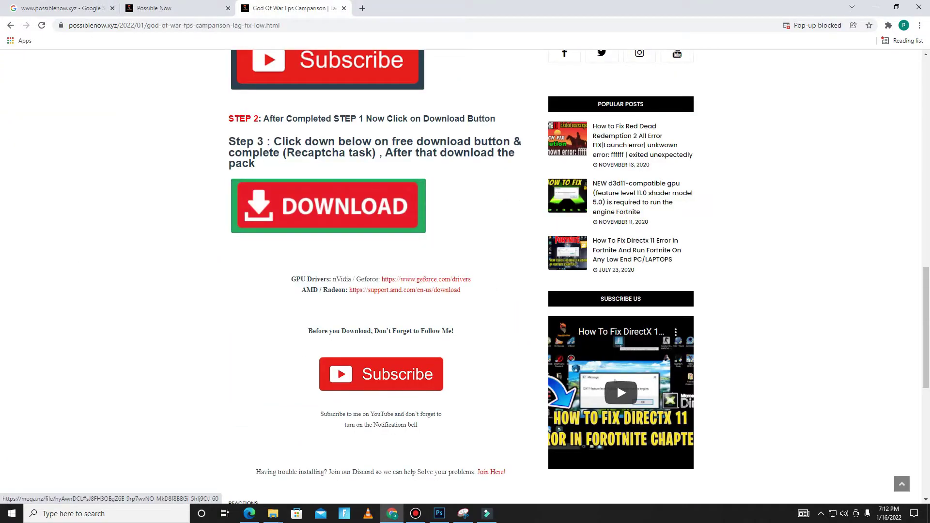
click(327, 218)
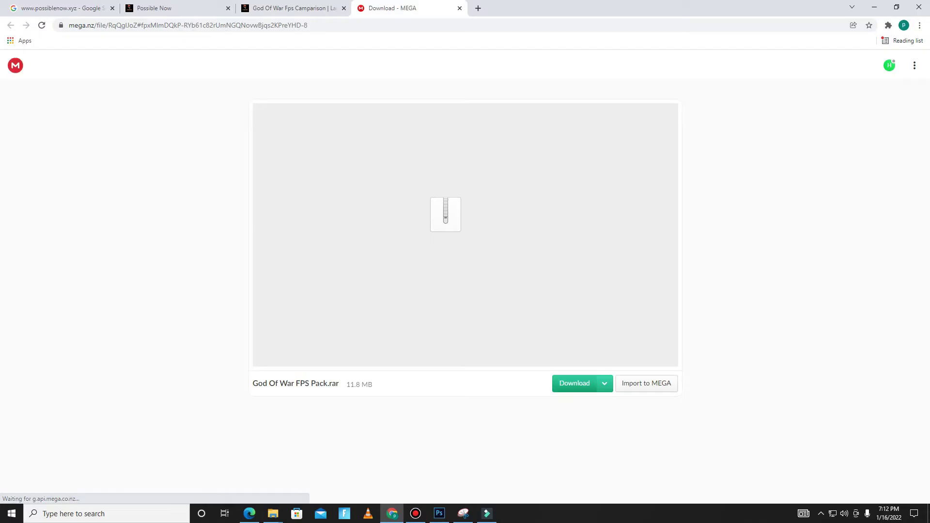
click(575, 384)
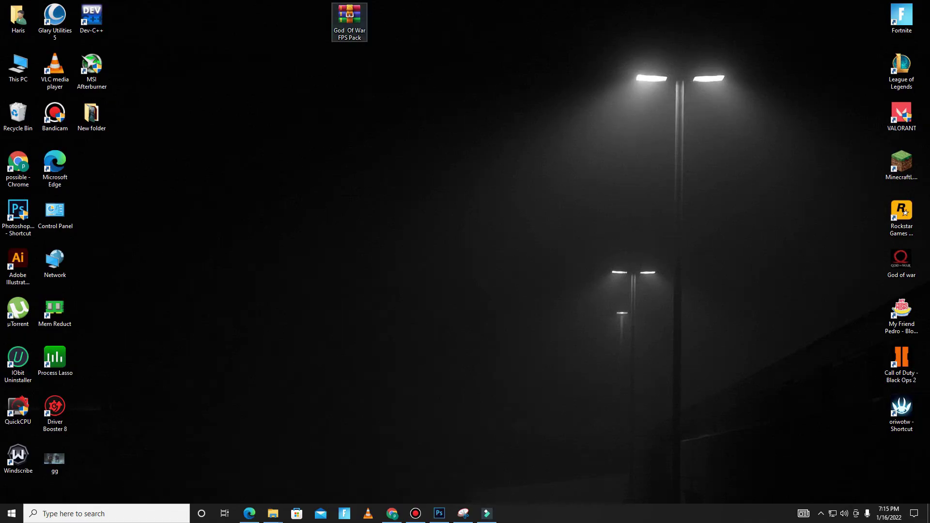
- Extract the God Of War FPS Pack archive into its own folder and move that folder to the desktop's upper area
right_click(351, 29)
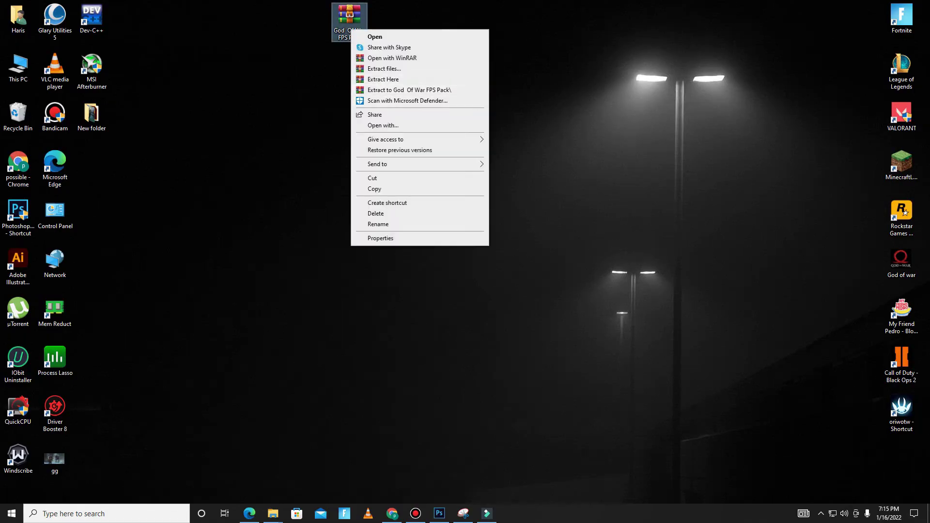
click(409, 89)
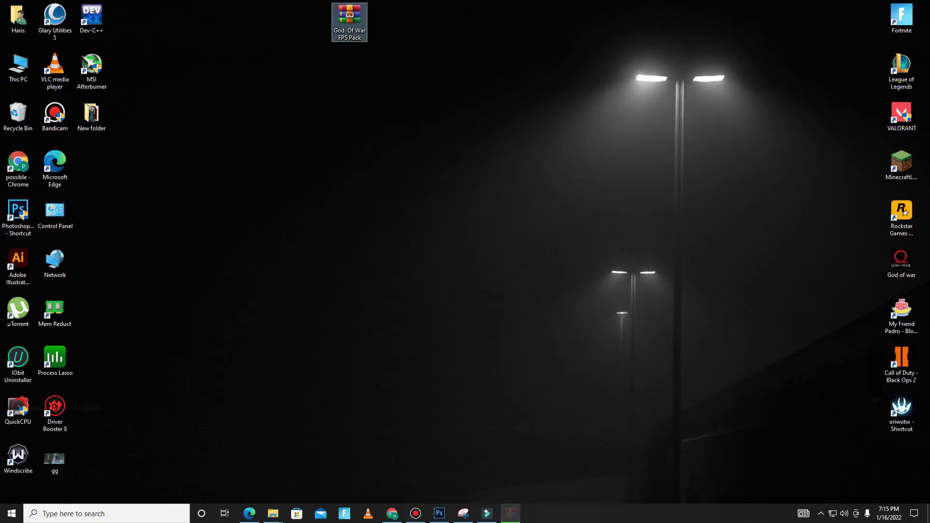
drag(92, 167, 503, 29)
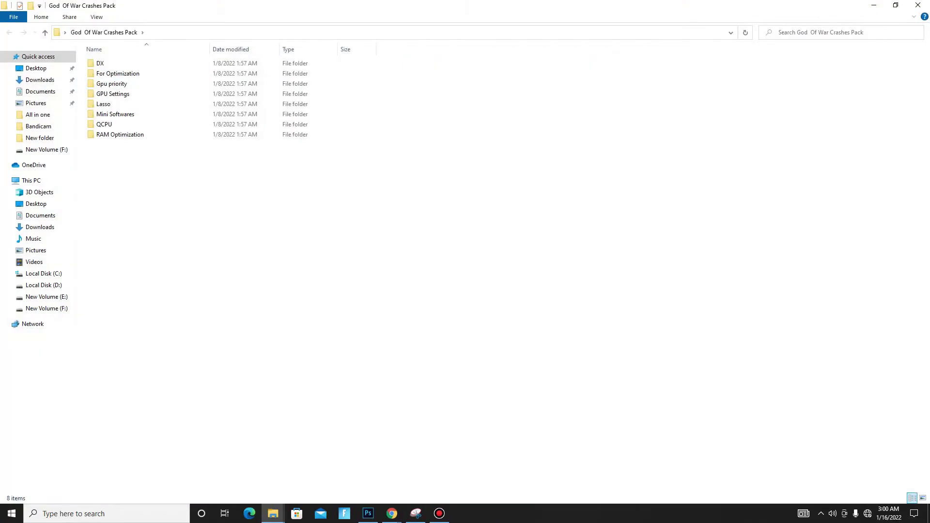
- Enlarge the icons in the God Of War Crashes Pack folder, and launch the DirectX setup from its DX folder
scroll(378, 92, up, 7)
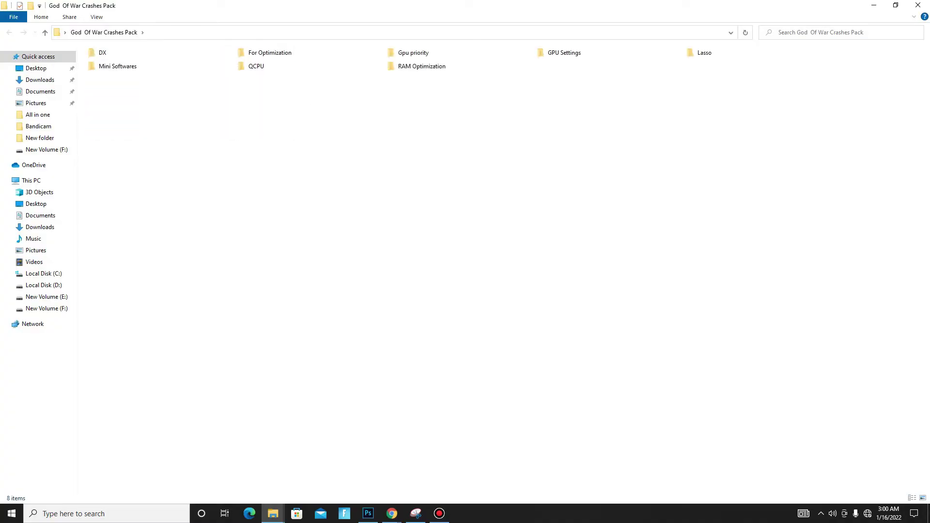
click(121, 84)
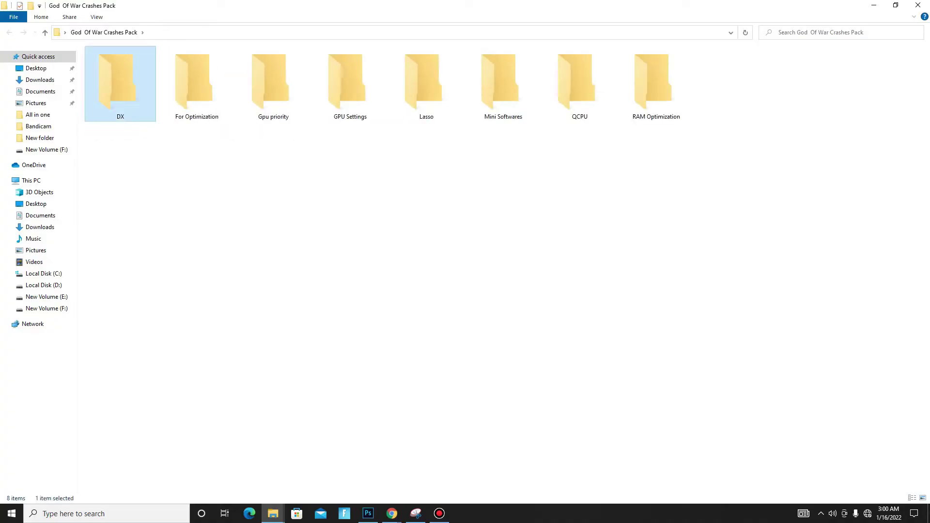
double_click(120, 84)
double_click(111, 63)
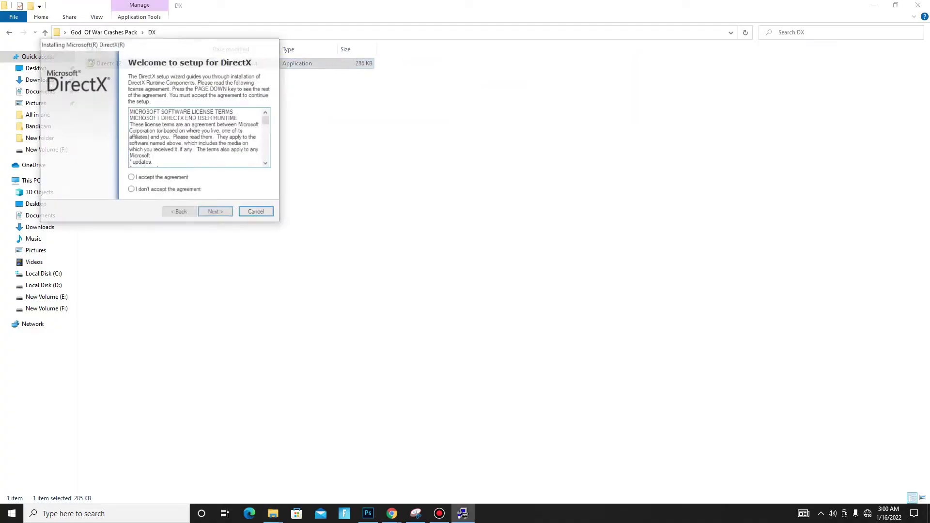
- Accept the DirectX license, try to install the runtime components without the Bing Bar, close the setup and return to the pack folder
click(131, 177)
click(216, 211)
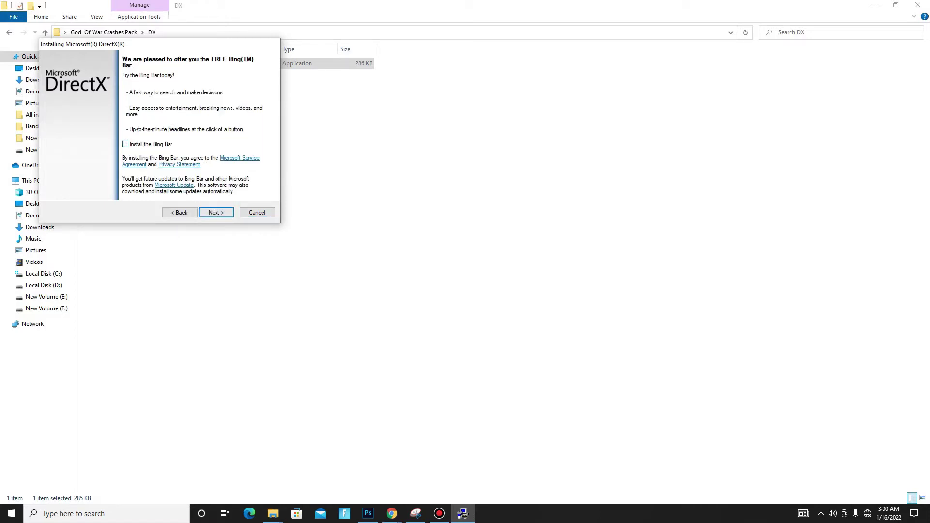
key(Return)
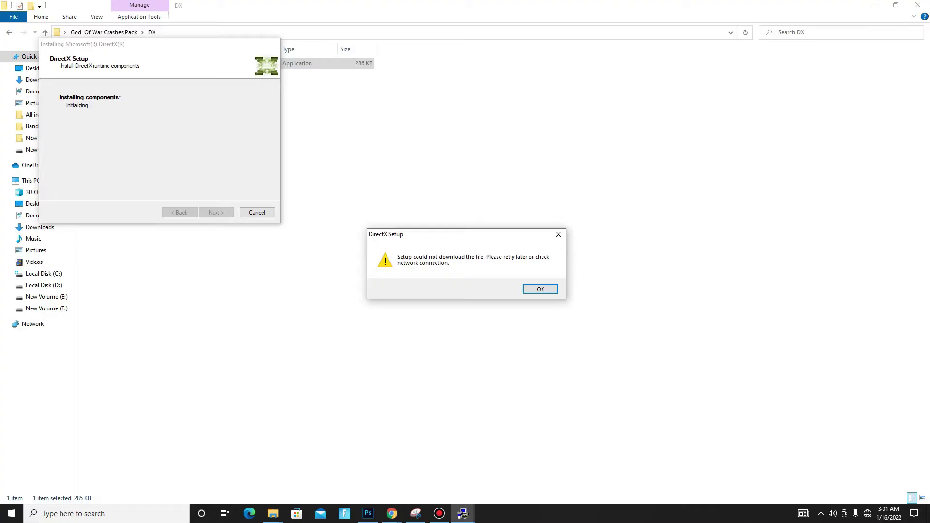
key(Return)
drag(193, 42, 242, 67)
key(Return)
key(BackSpace)
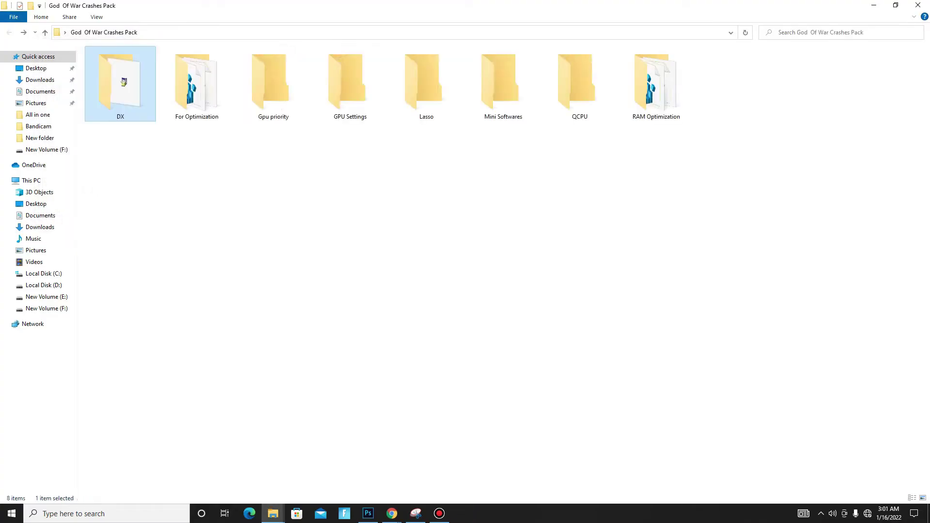
- Add the CPU Optimization and CpuPriorityClass entries from the For Optimization folder to the registry
double_click(197, 83)
drag(105, 232, 172, 63)
click(172, 63)
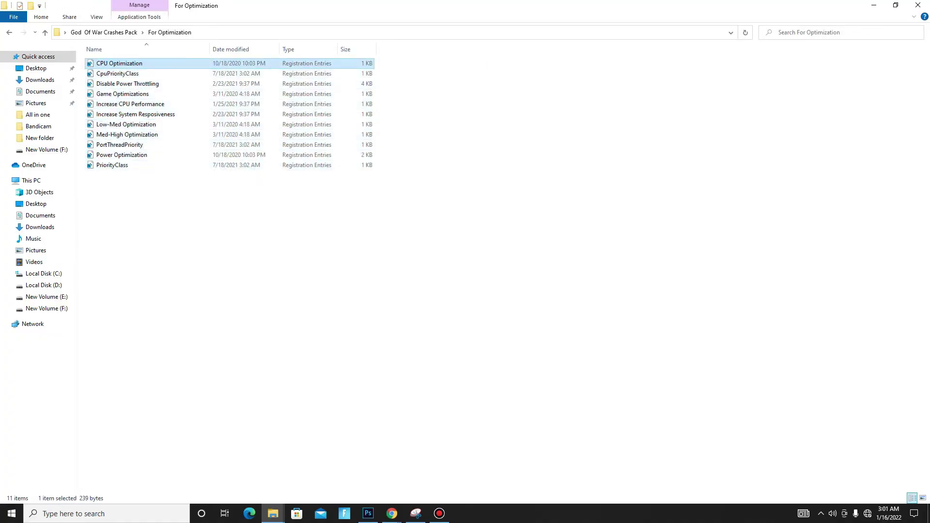
double_click(172, 63)
click(538, 272)
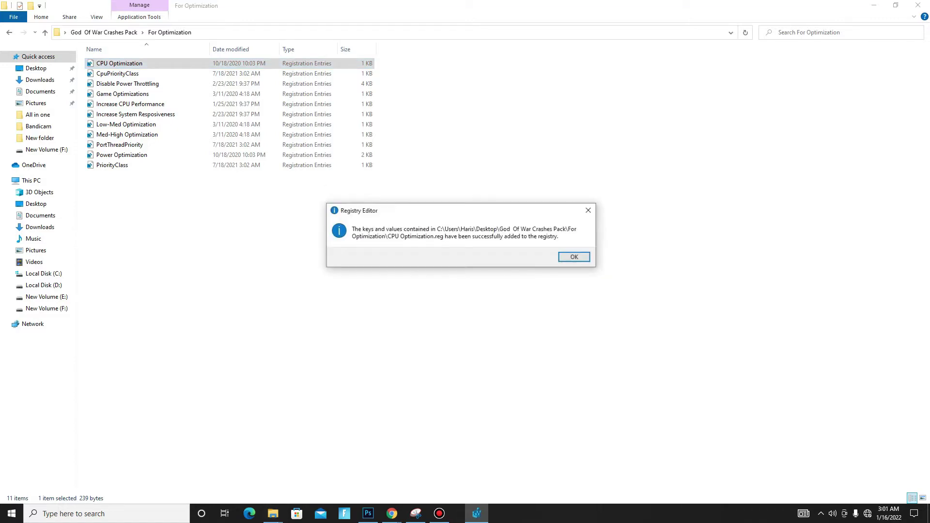
click(574, 256)
key(Down)
key(Return)
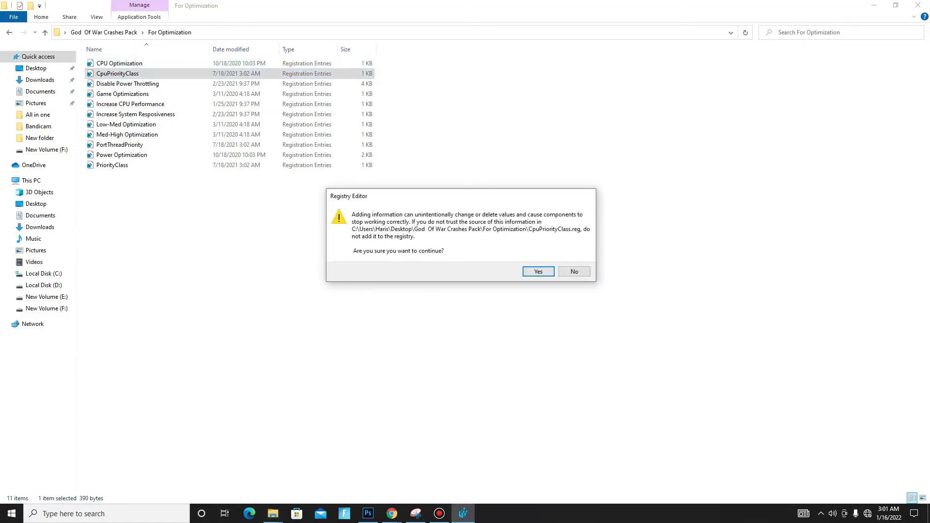
key(Return)
key(Return)
- Add the Disable Power Throttling and Game Optimizations entries to the registry
key(Down)
key(Return)
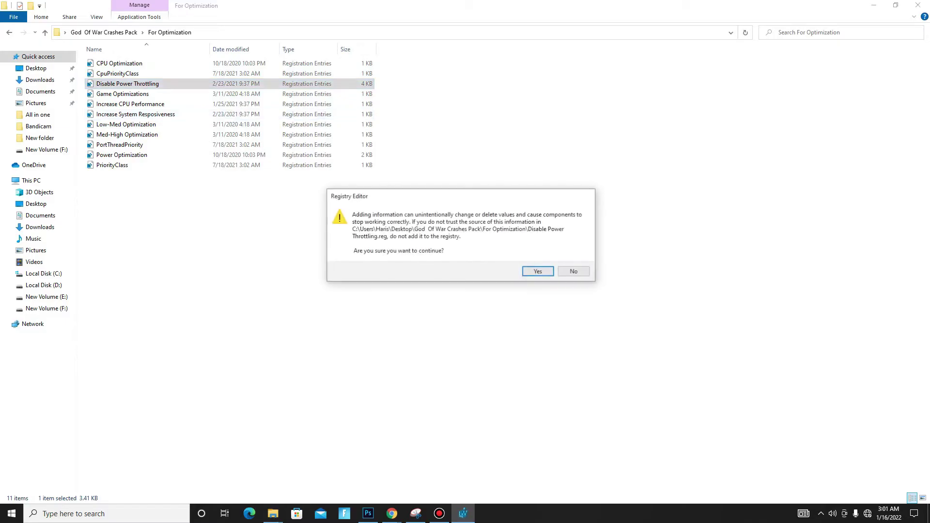
key(Return)
key(Return)
key(Down)
key(Return)
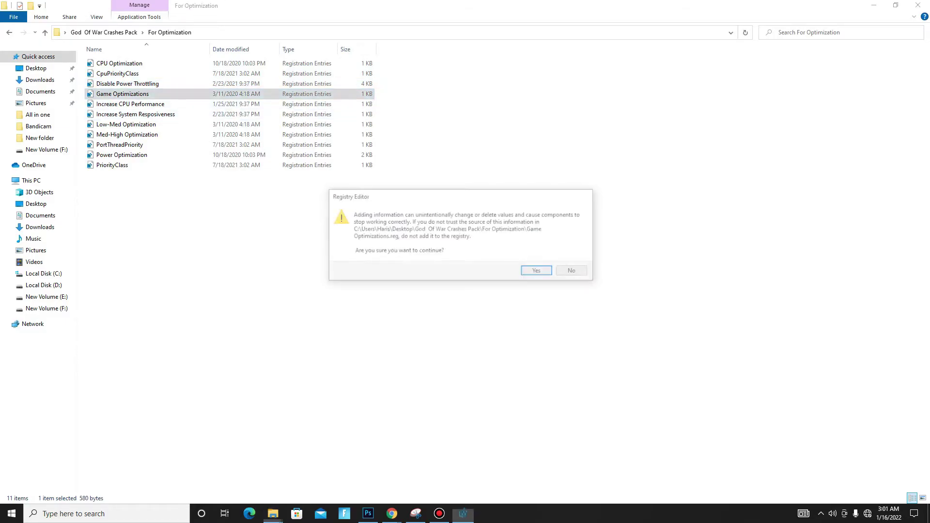
key(Return)
- Add the Increase CPU Performance and Increase System Resposiveness entries to the registry
key(Down)
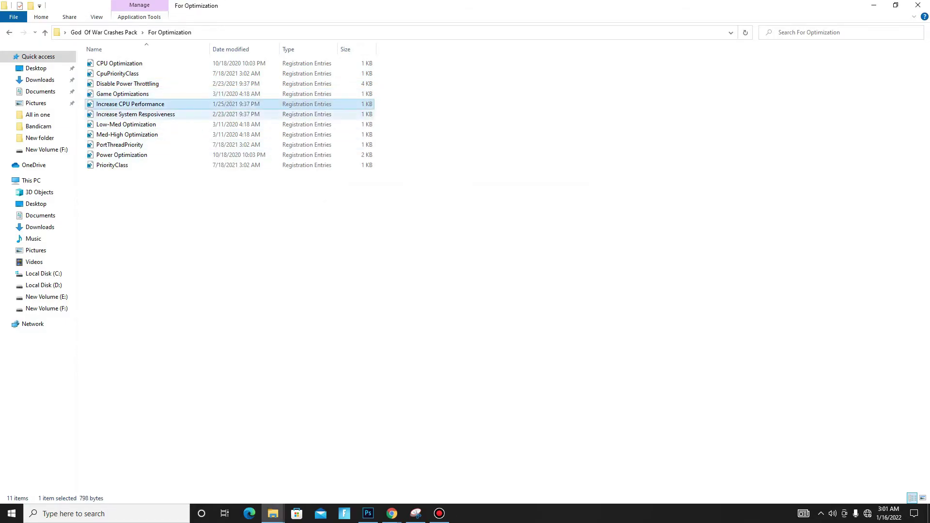
key(Return)
key(Return)
key(Return)
key(Down)
key(Return)
key(Return)
key(Return)
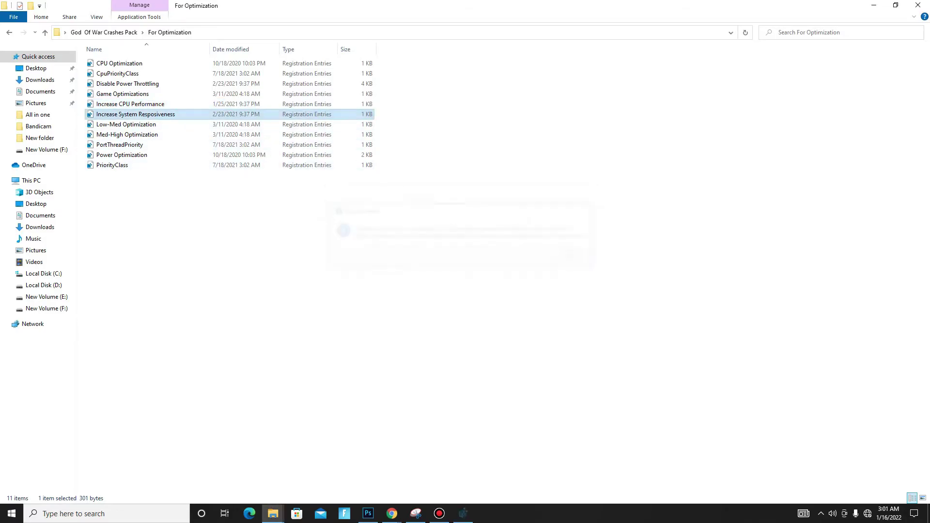
- Add the Low-Med Optimization and Med-High Optimization entries to the registry
key(Down)
key(Return)
key(Return)
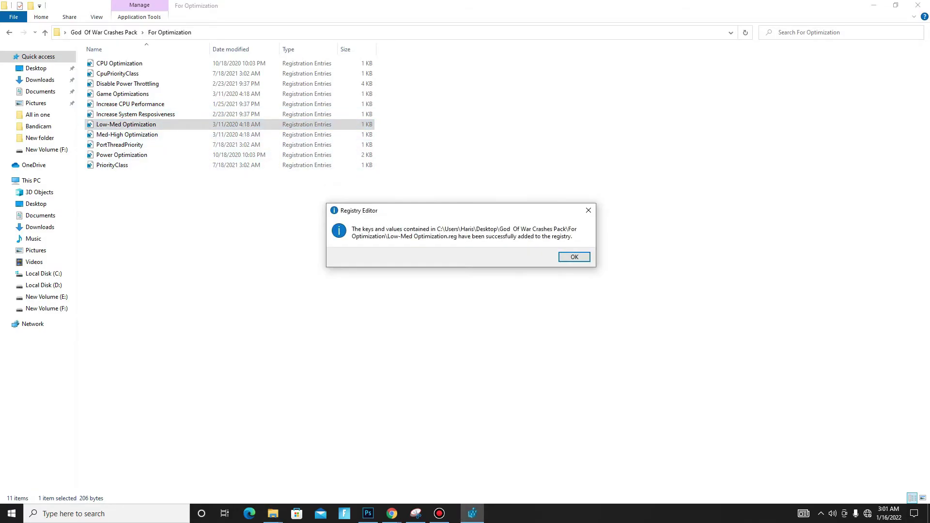
key(Return)
key(Down)
key(Return)
key(Return)
key(Return)
- Add the PortThreadPriority and Power Optimization entries to the registry
key(Down)
key(Return)
key(Return)
key(Return)
key(Down)
key(Return)
key(Return)
key(Return)
- Add the PriorityClass entries to the registry and return to the God Of War Crashes Pack folder
key(Down)
key(Return)
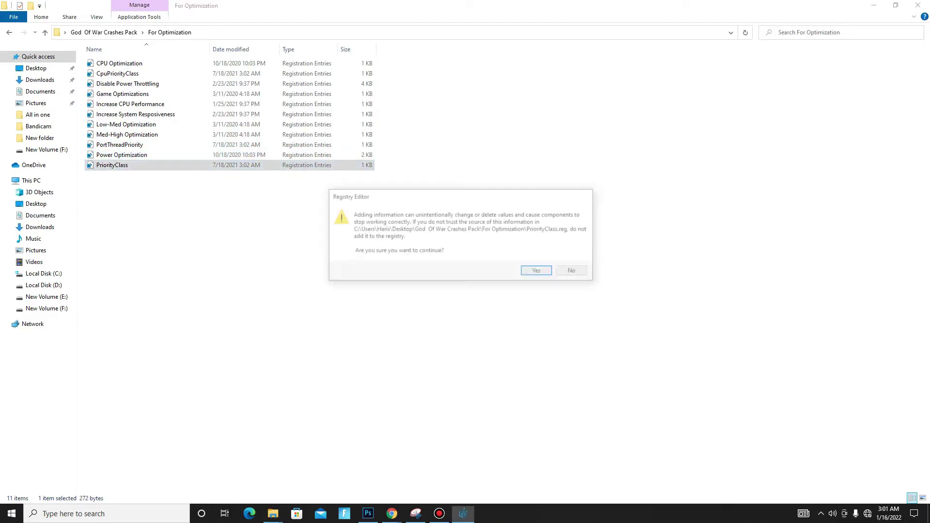
key(Return)
key(Return)
key(ctrl+a)
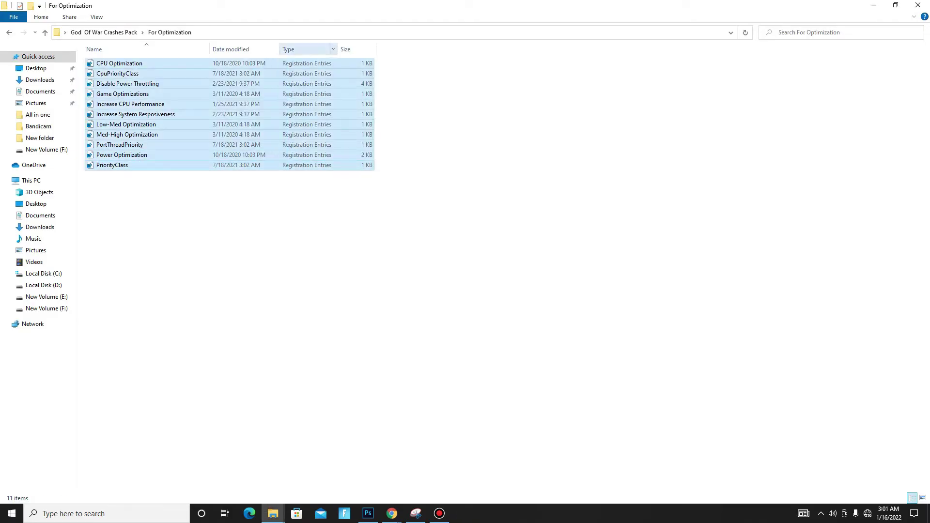
key(BackSpace)
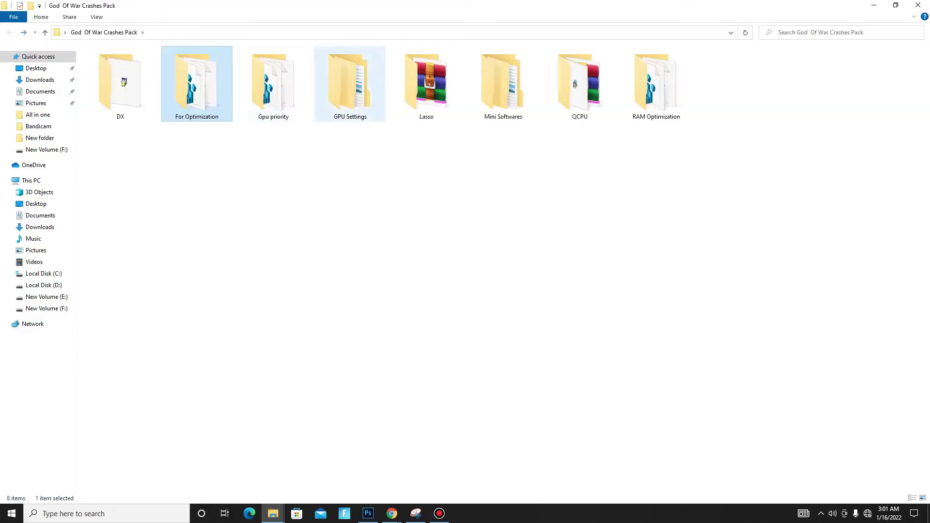
- Add the AMD Thread Priority and Intel Thread Priority entries from the Gpu priority folder to the registry
double_click(281, 102)
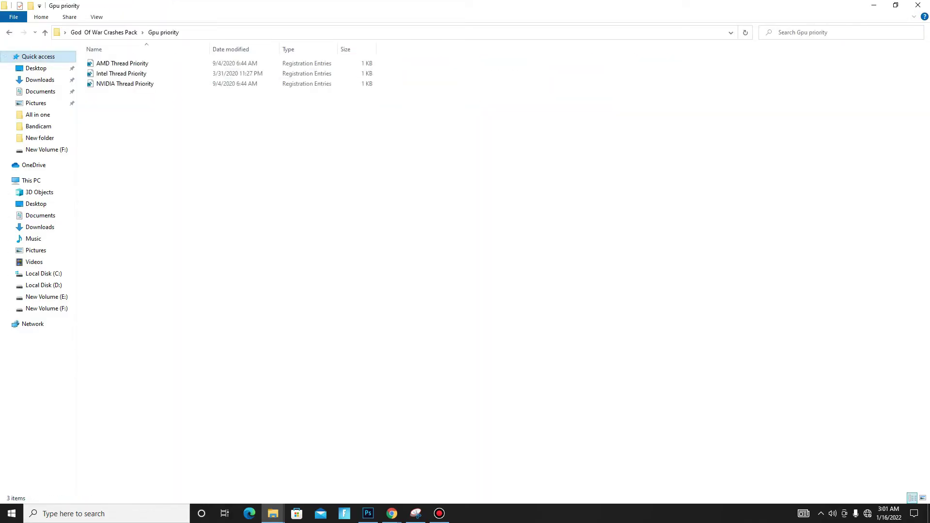
double_click(124, 64)
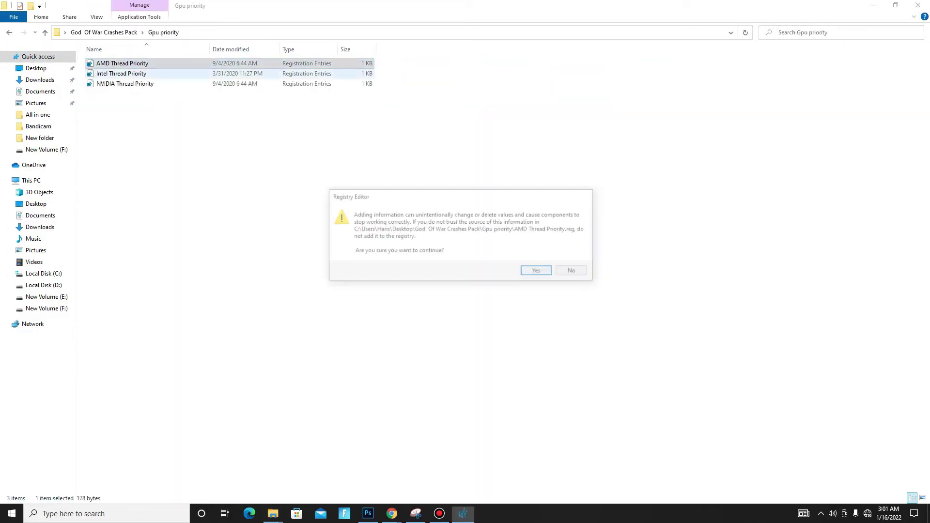
key(Return)
key(Return)
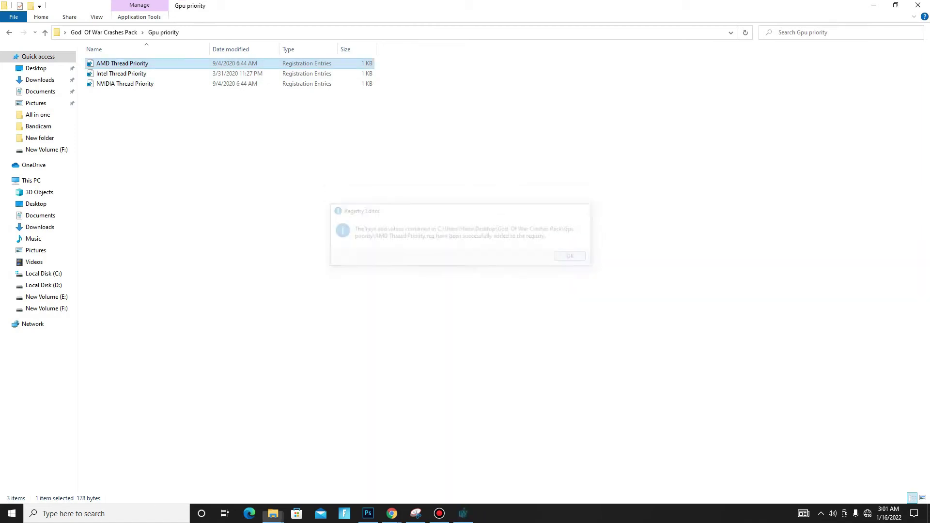
click(121, 74)
key(Return)
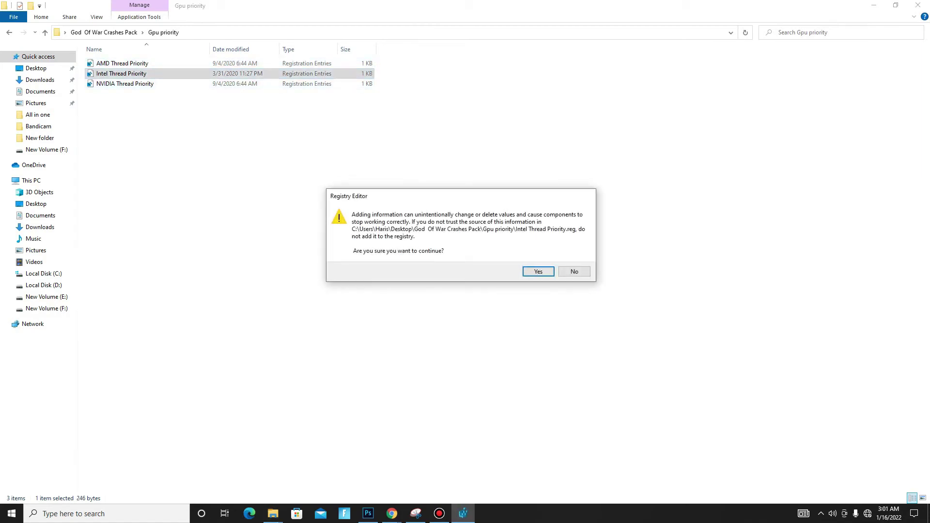
key(Return)
key(Return)
- Add the NVIDIA Thread Priority entries to the registry and go back to the God Of War Crashes Pack folder
double_click(124, 84)
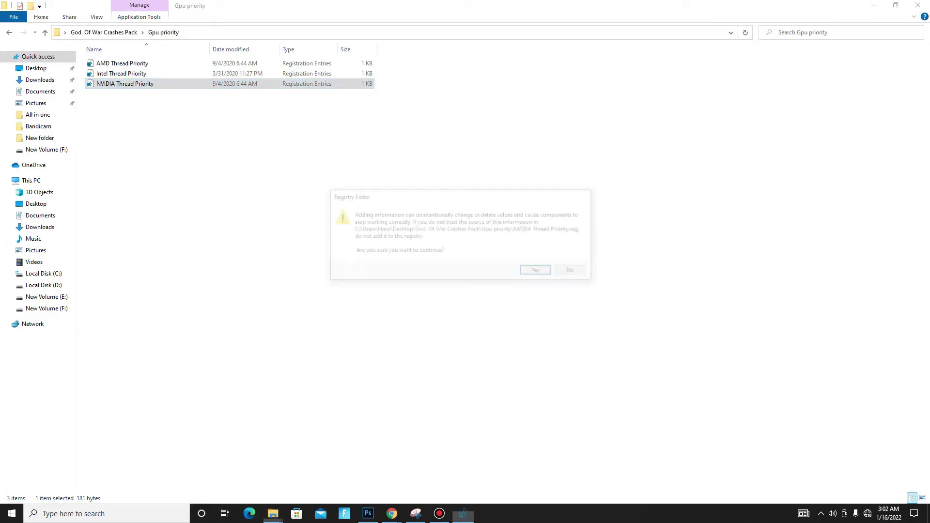
key(Return)
key(Return)
drag(262, 238, 203, 61)
key(BackSpace)
key(alt+Left)
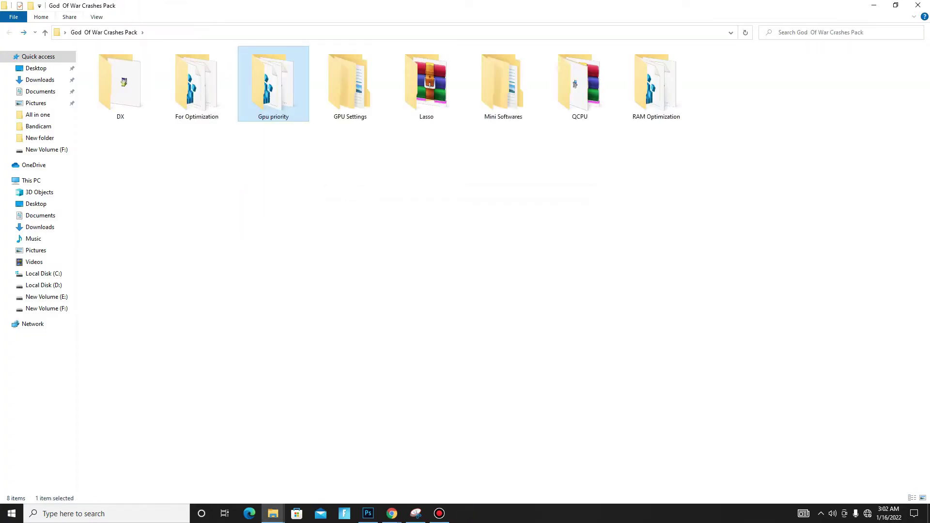
- View the AMD 3 image of display options in GPU Settings' AMD Settings folder, and return to the GPU Settings folder
click(350, 83)
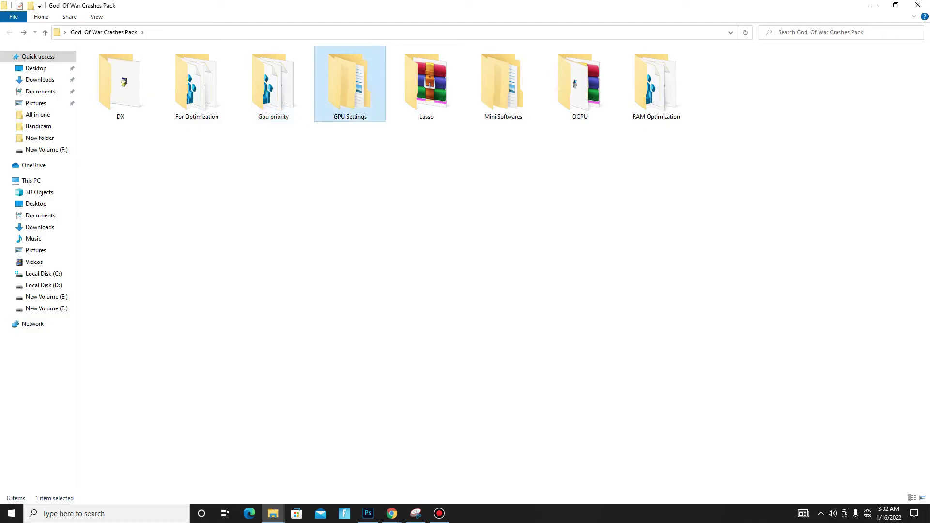
key(Return)
double_click(113, 63)
double_click(110, 73)
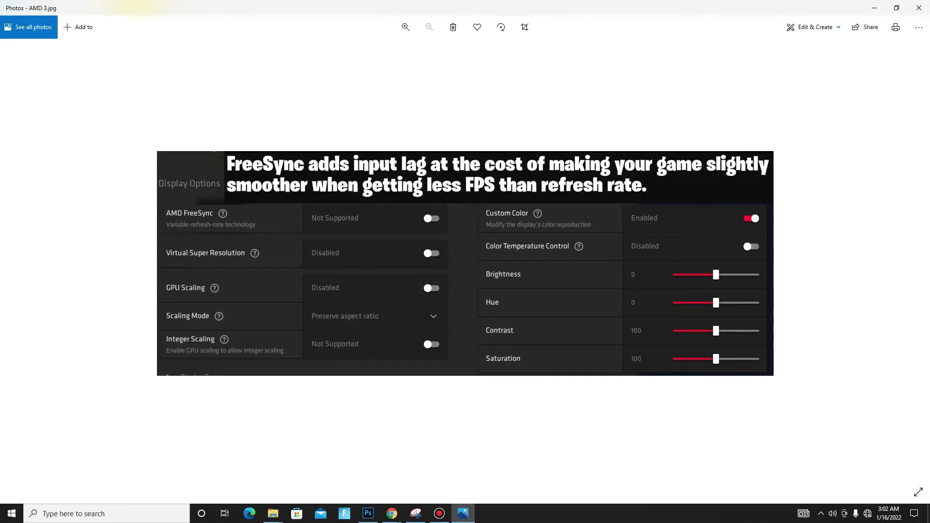
key(alt+F4)
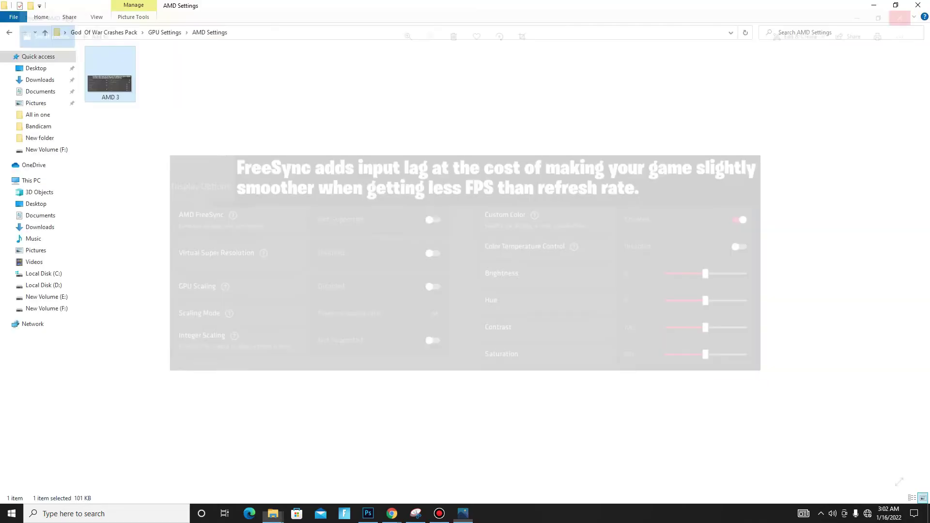
key(BackSpace)
- Open the Intel Graphics Command Center image in the INTEL Settings folder, close it and return to GPU Settings
key(Down)
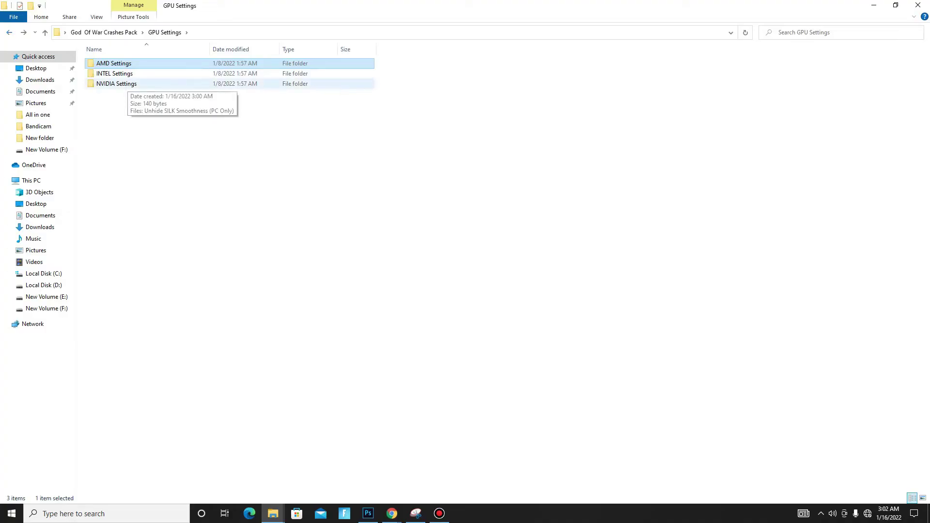
key(Return)
key(Down)
key(Return)
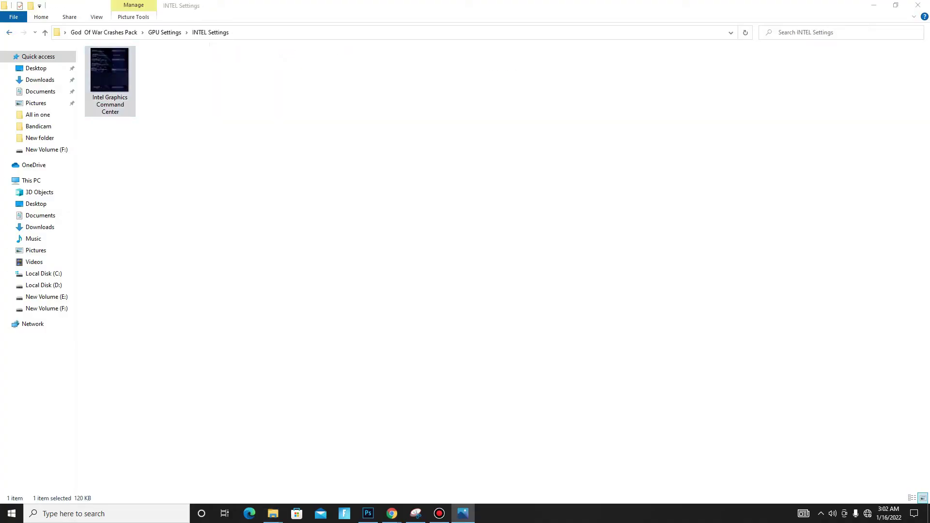
key(alt+F4)
key(BackSpace)
- Add the Unhide SILK Smoothness (PC Only) entries from NVIDIA Settings to the registry and return to the main pack folder
key(Down)
key(Return)
key(Down)
key(Return)
key(Return)
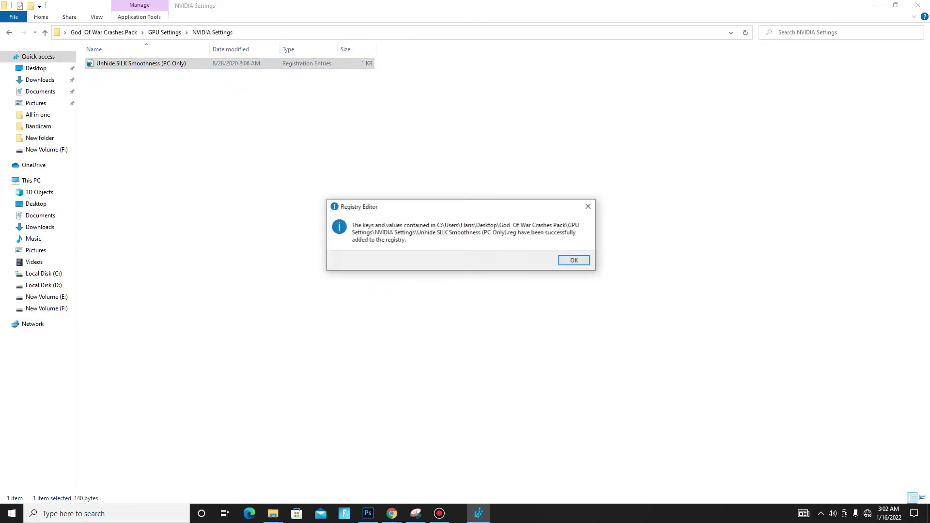
key(Return)
key(BackSpace)
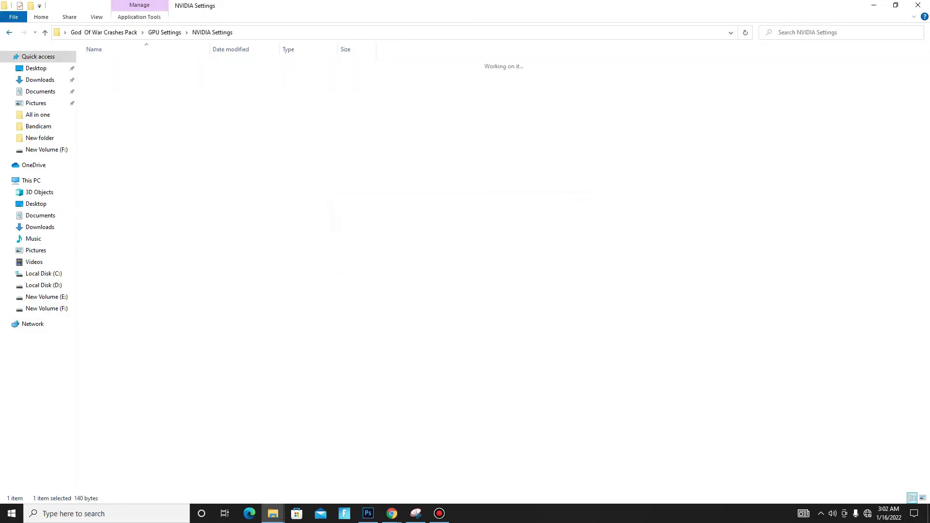
key(BackSpace)
- Open the Setup folder inside Lasso's Bitsum Process Lasso Pro 9.8.2.2 + Activator folder and select both Process Lasso installers
key(Right)
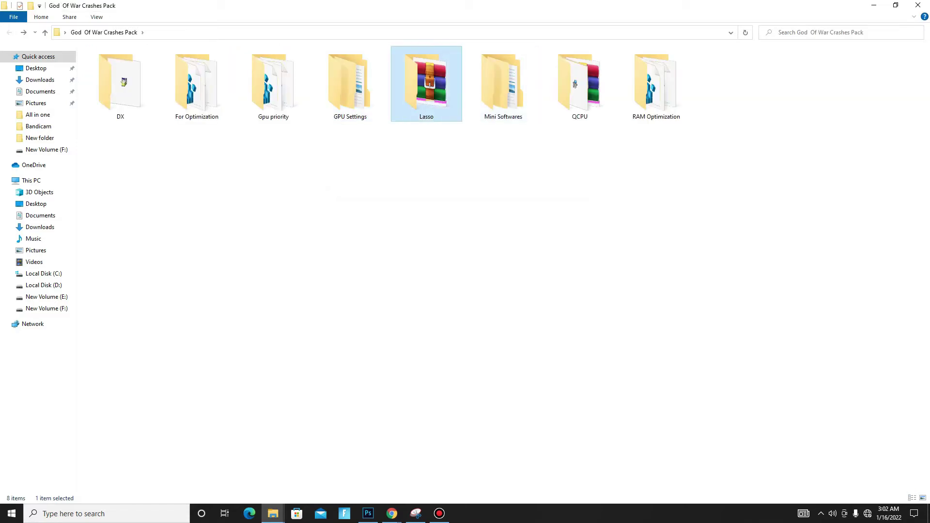
key(Return)
key(Down)
key(shift+F10)
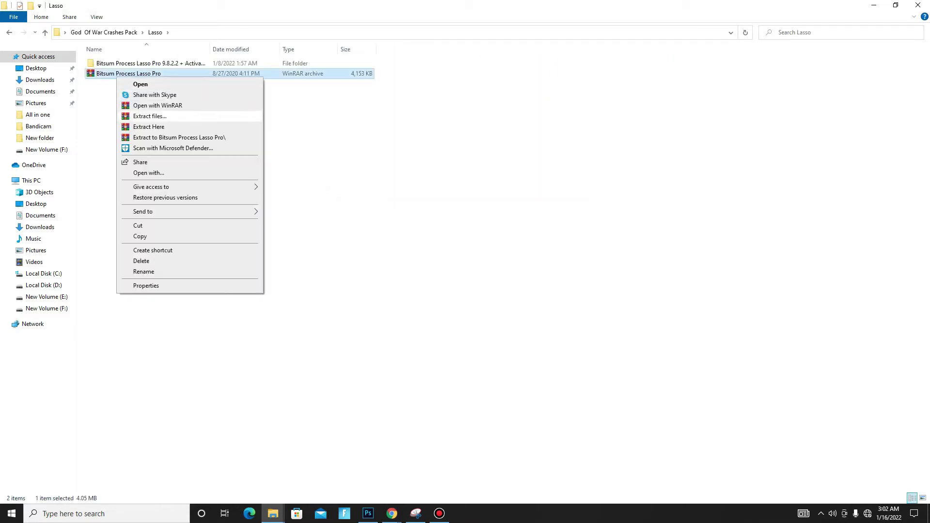
click(315, 127)
double_click(150, 63)
key(Return)
key(Return)
key(Return)
drag(149, 94, 123, 62)
- Search Windows for "lass", launch the installed Process Lasso and move its window toward the screen's upper area
click(92, 513)
text(lass)
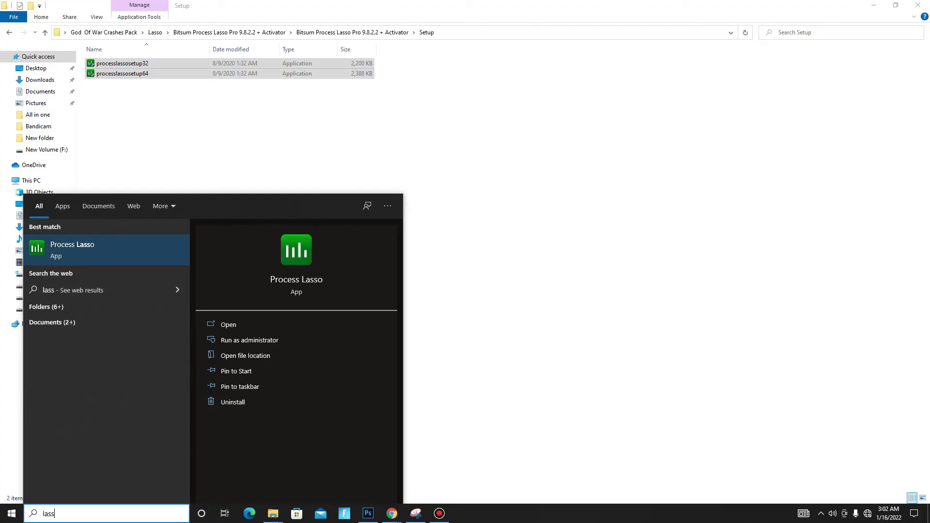
key(Return)
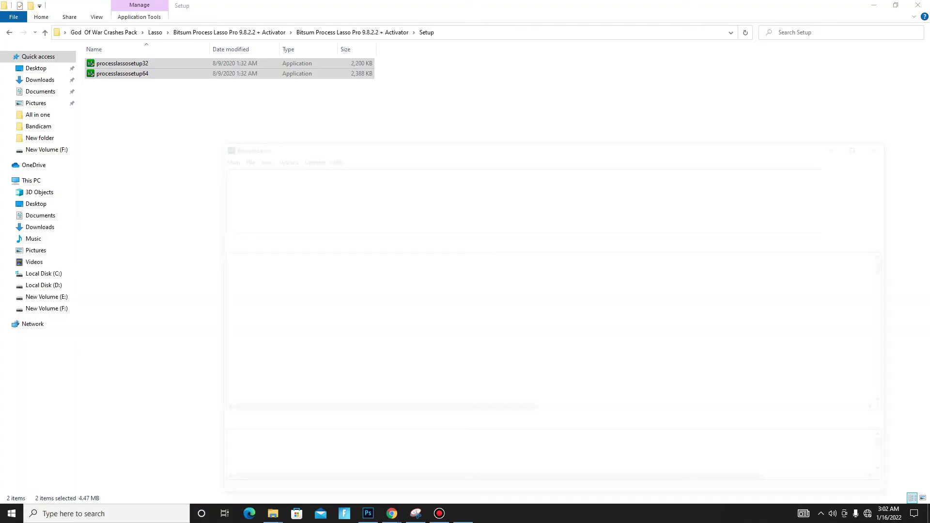
mouse_move(293, 148)
mouse_down()
mouse_move(206, 54)
mouse_move(197, 77)
mouse_up()
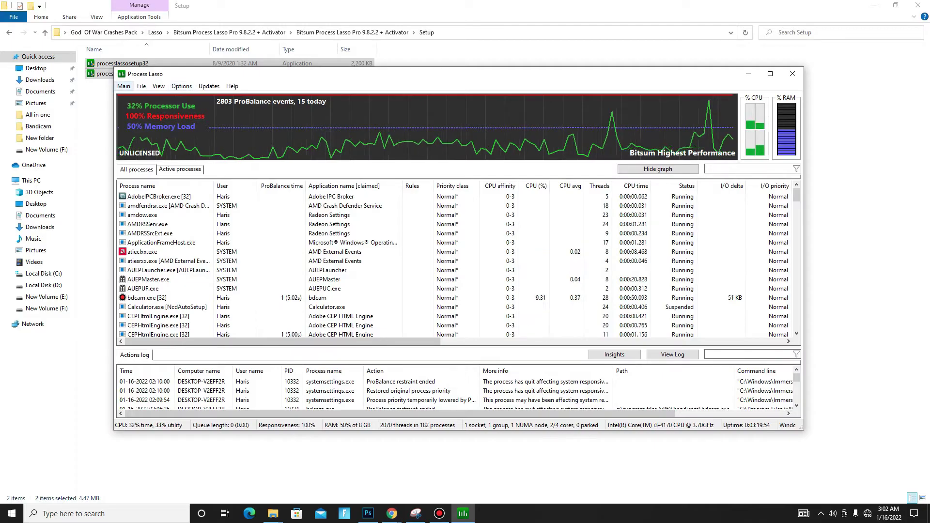
- Set Process Lasso's active power profile to High performance
click(124, 86)
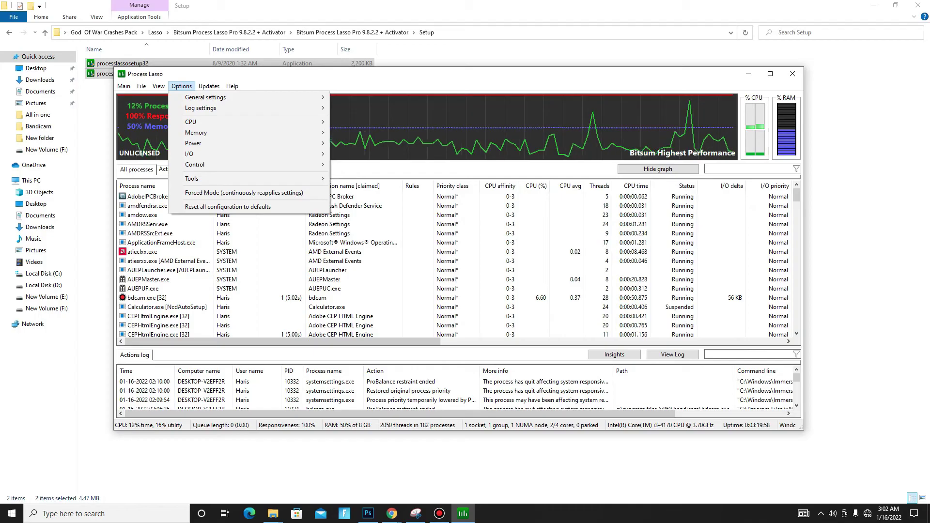
click(123, 86)
click(124, 85)
mouse_move(176, 135)
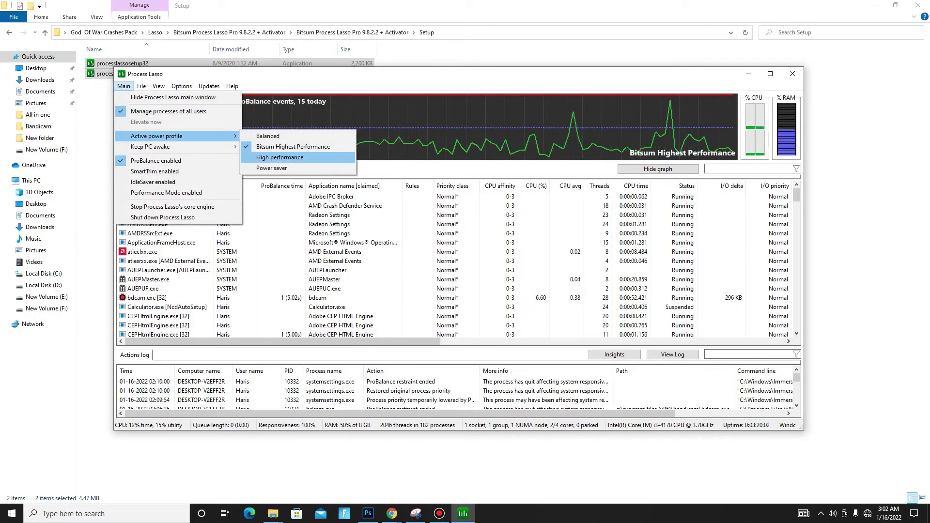
click(279, 157)
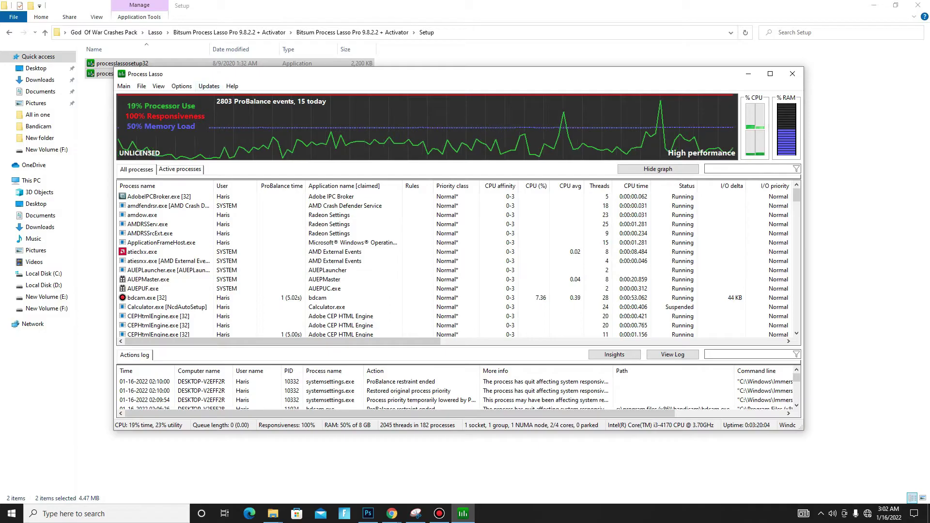
- Close Process Lasso and go back to the main God Of War Crashes Pack folder
drag(426, 74, 398, 77)
click(764, 78)
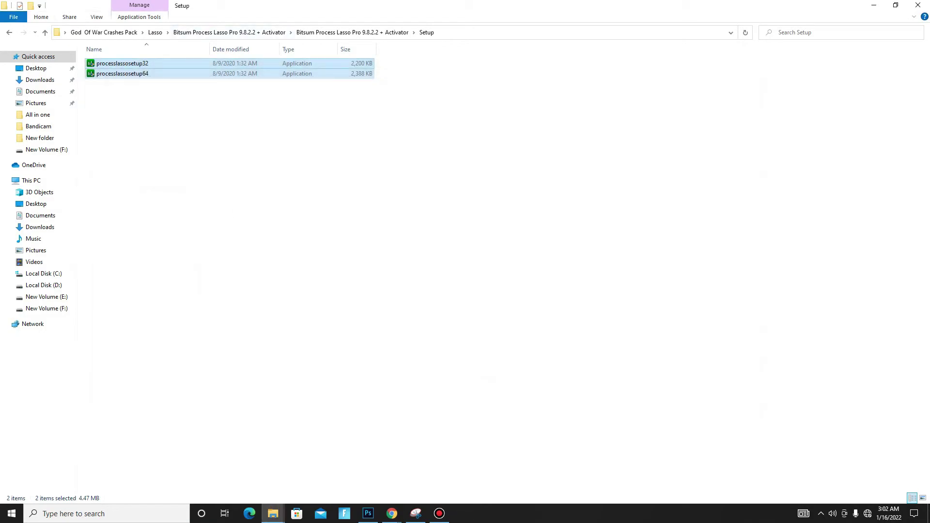
click(9, 32)
click(9, 32)
click(9, 32)
key(BackSpace)
key(BackSpace)
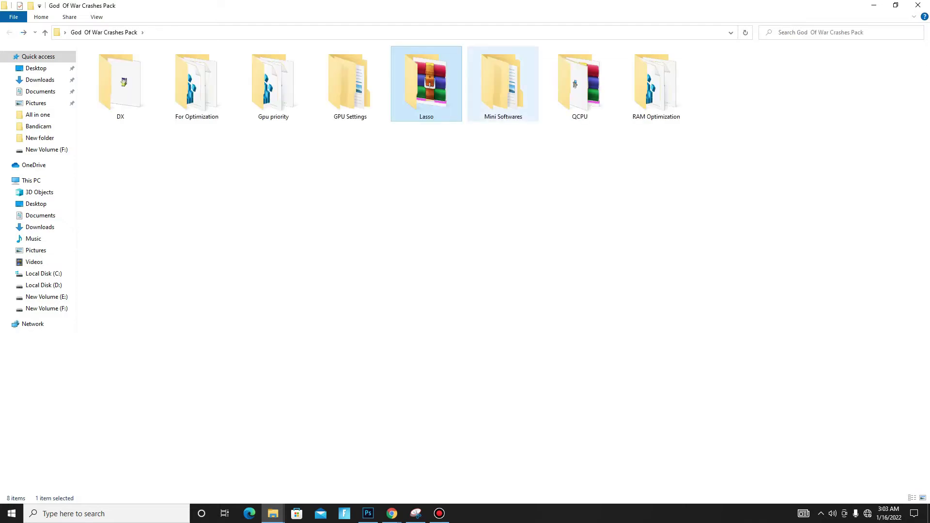
- Open the inner ISLC folder within Mini Softwares
double_click(513, 101)
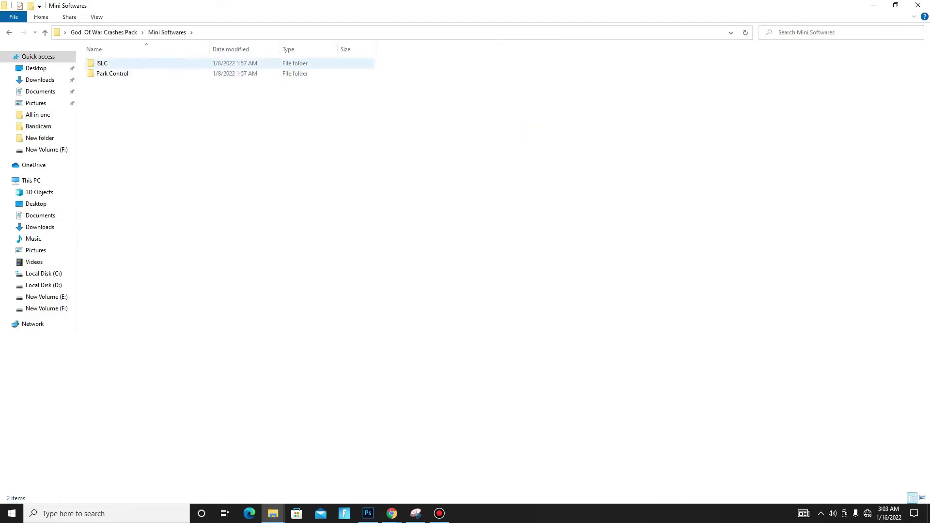
double_click(105, 63)
double_click(105, 64)
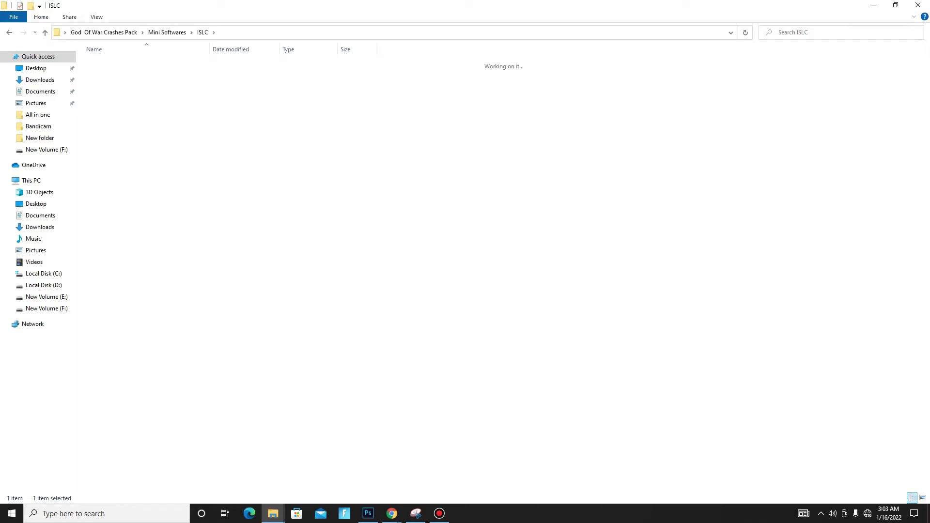
- Read the ISLC Instructions text file for the recommended timer, polling and memory settings, and close it
click(105, 63)
key(Return)
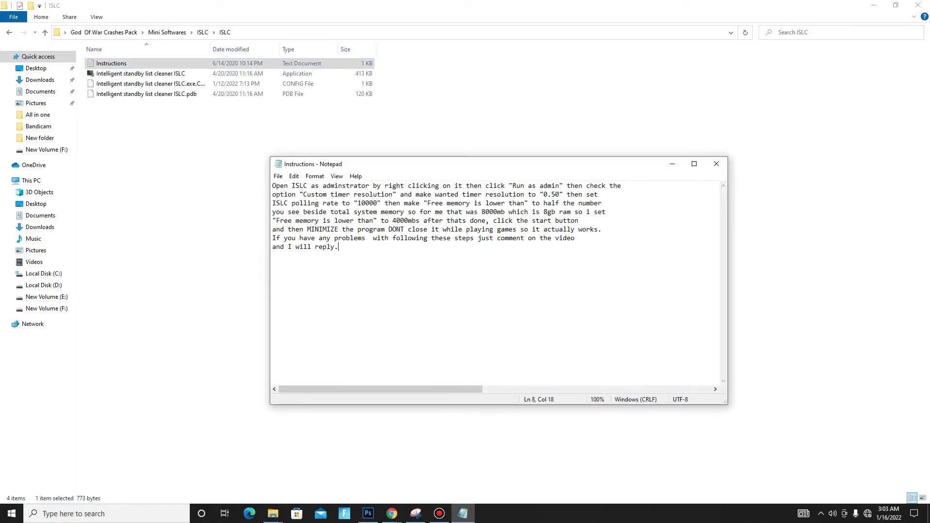
key(ctrl+a)
click(717, 163)
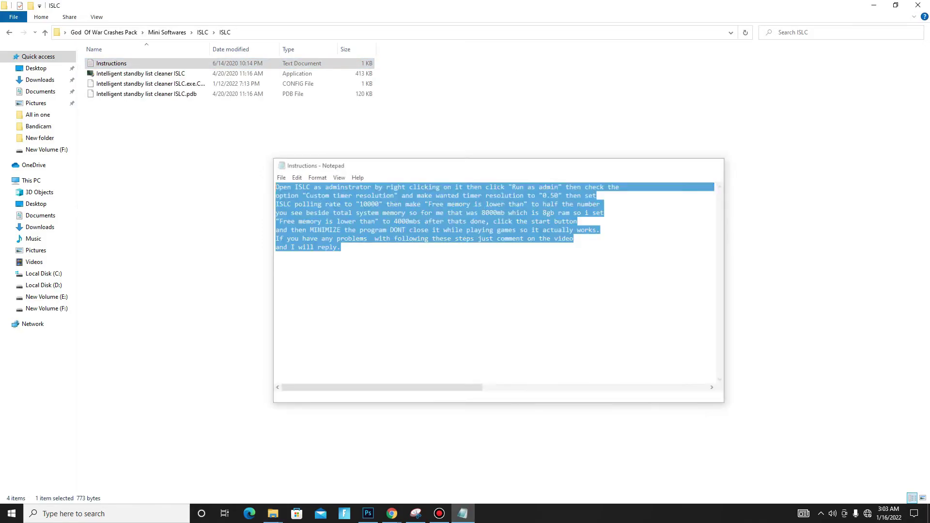
- Open Intelligent standby list cleaner ISLC and stop its monitoring so its settings can be edited
click(148, 75)
click(821, 514)
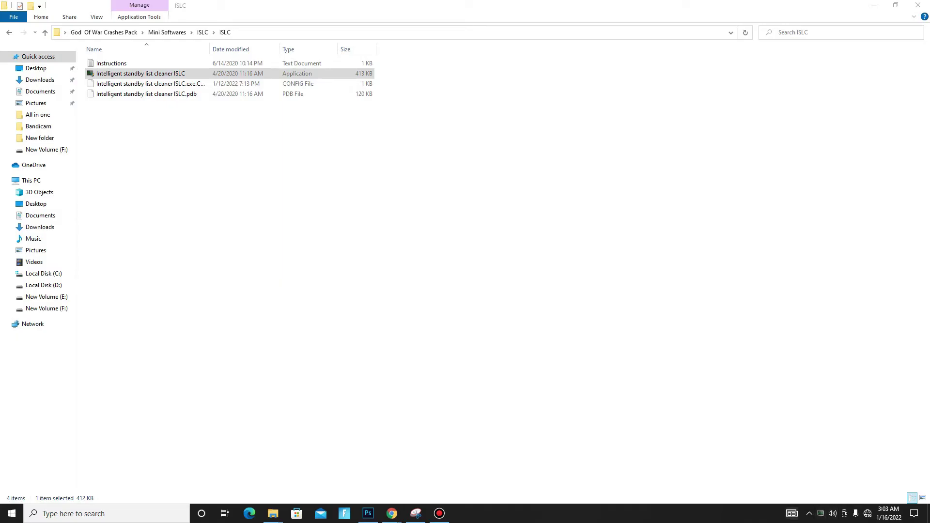
double_click(820, 513)
drag(182, 75, 358, 155)
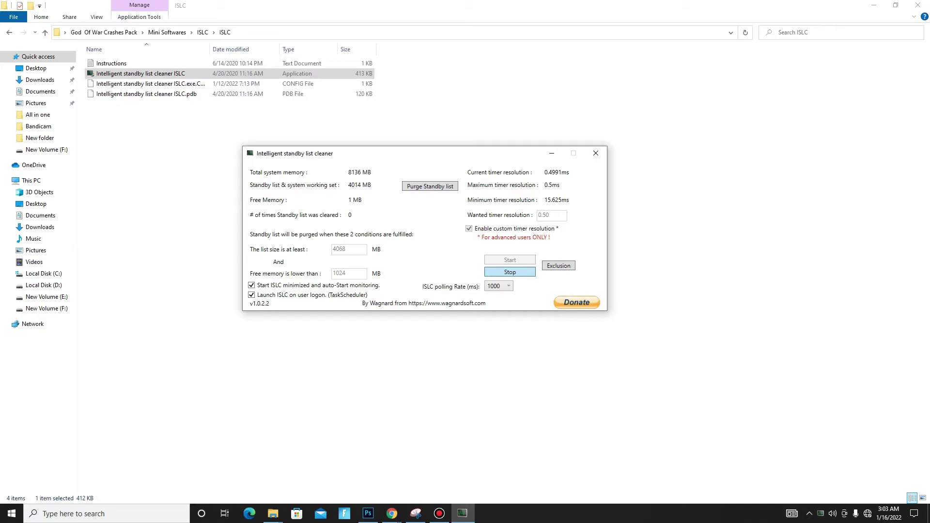
click(509, 271)
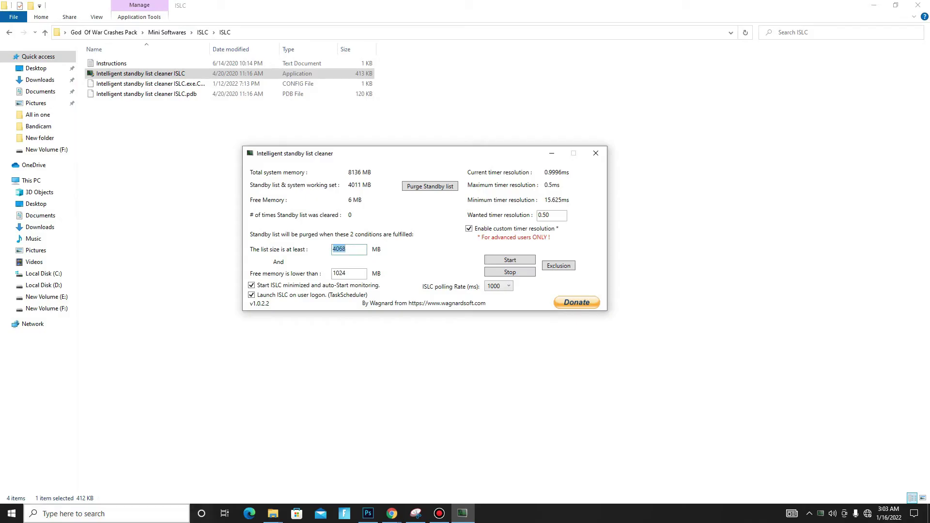
- Work out half of the total system memory in Calculator as 8136 ÷ 2, and close Calculator
click(106, 513)
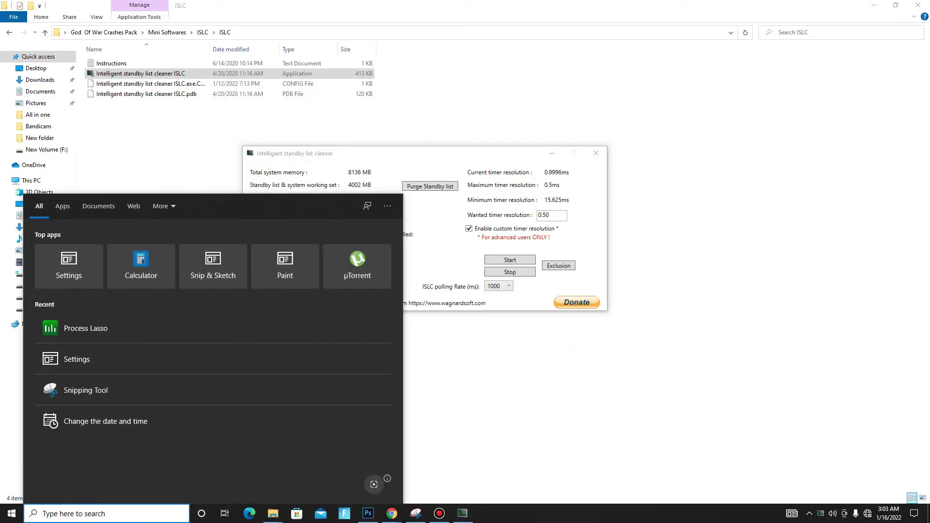
text(ca)
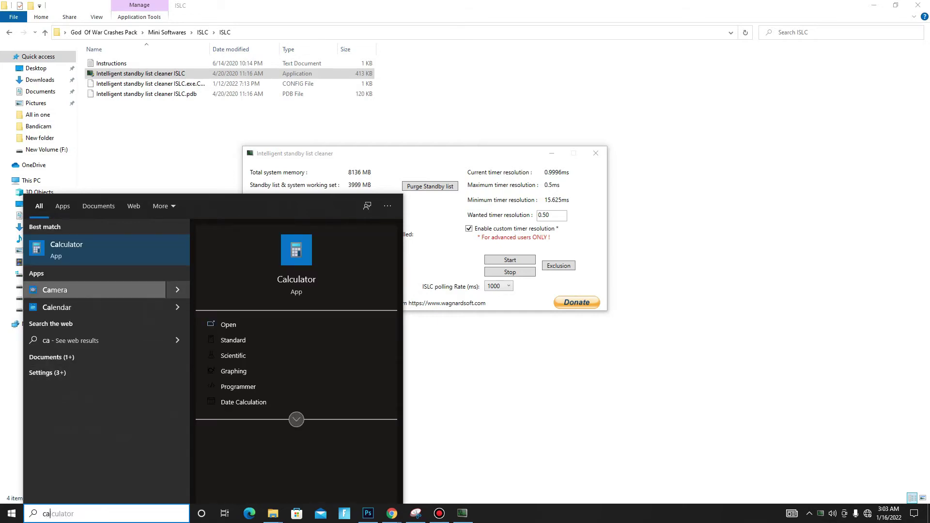
key(Return)
click(616, 256)
click(579, 309)
click(655, 308)
click(655, 283)
click(692, 229)
click(617, 309)
click(693, 335)
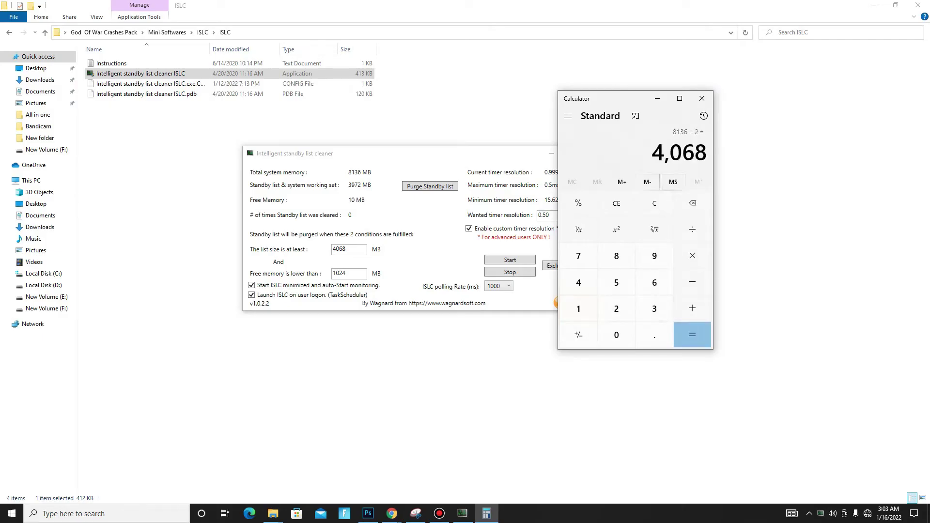
click(702, 99)
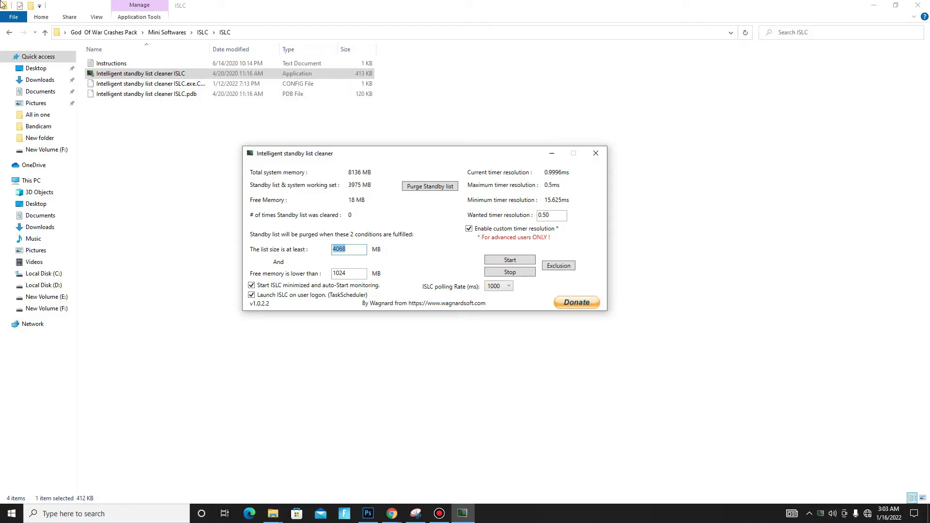
- Select an ISLC polling rate of 1000 ms, start the monitoring and close the cleaner's window
drag(425, 153, 413, 152)
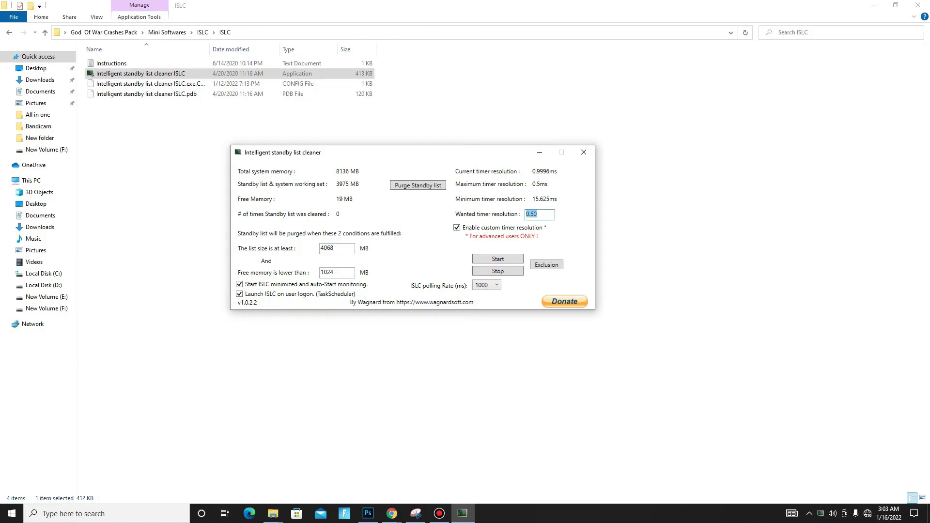
click(487, 285)
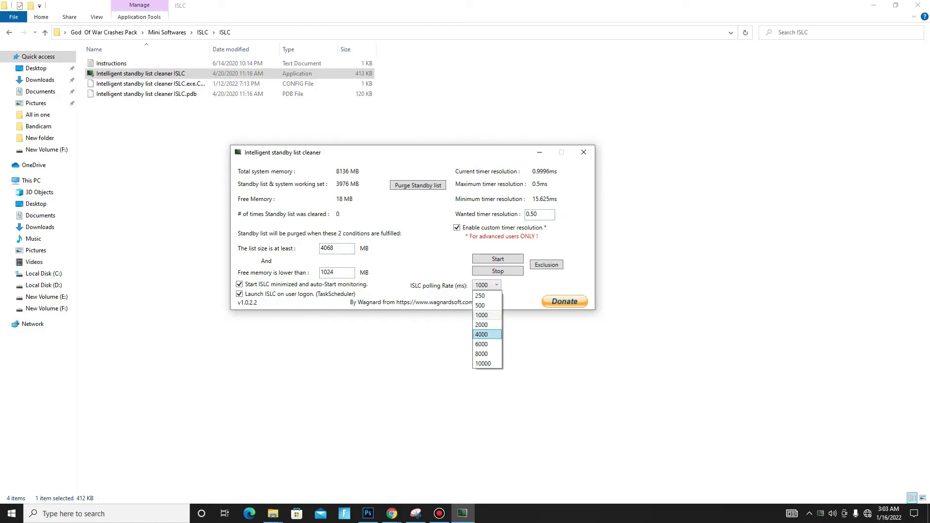
click(487, 315)
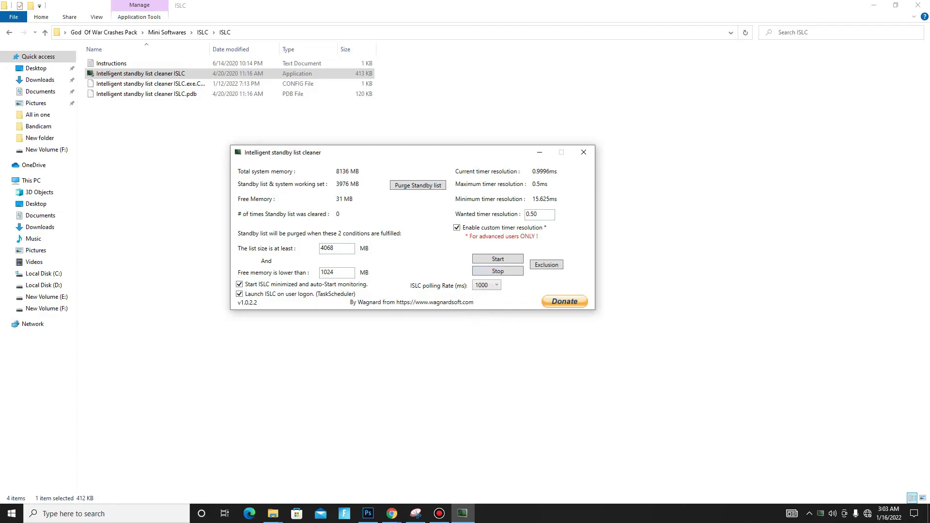
click(497, 259)
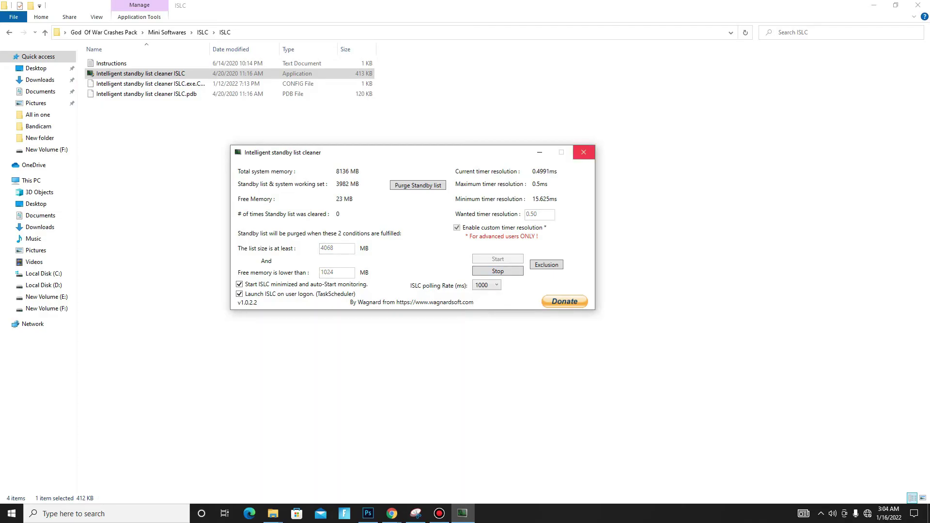
click(584, 152)
- Go to the Park Control folder in Mini Softwares and select the parkcontrolsetup64 installer
key(BackSpace)
key(BackSpace)
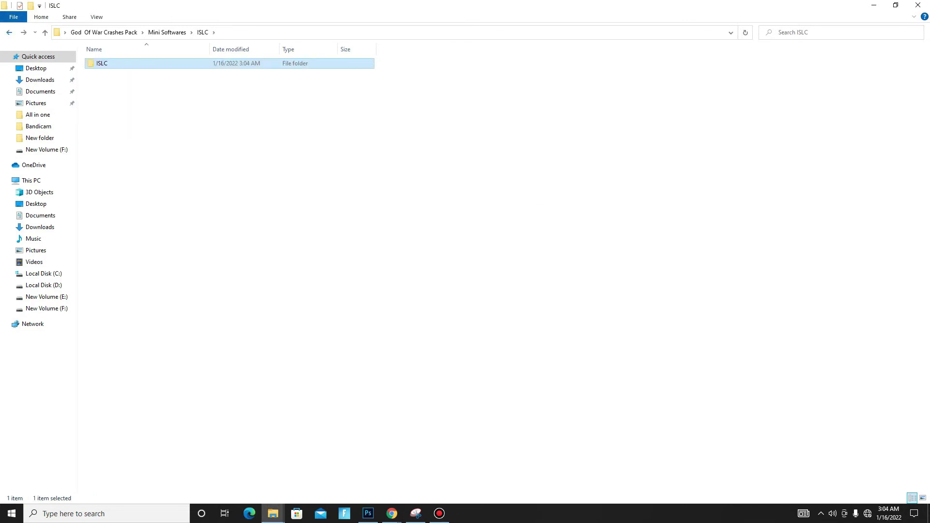
key(Down)
key(Return)
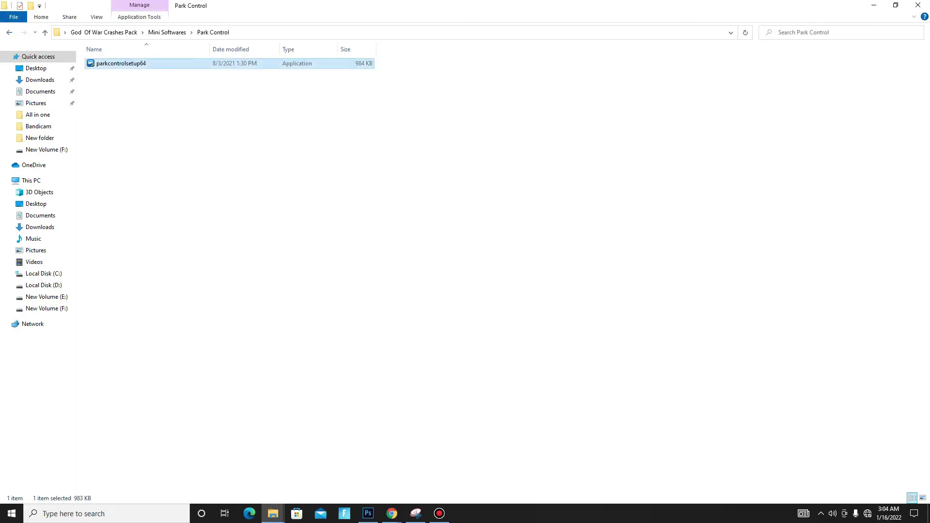
key(Return)
key(Return)
click(820, 514)
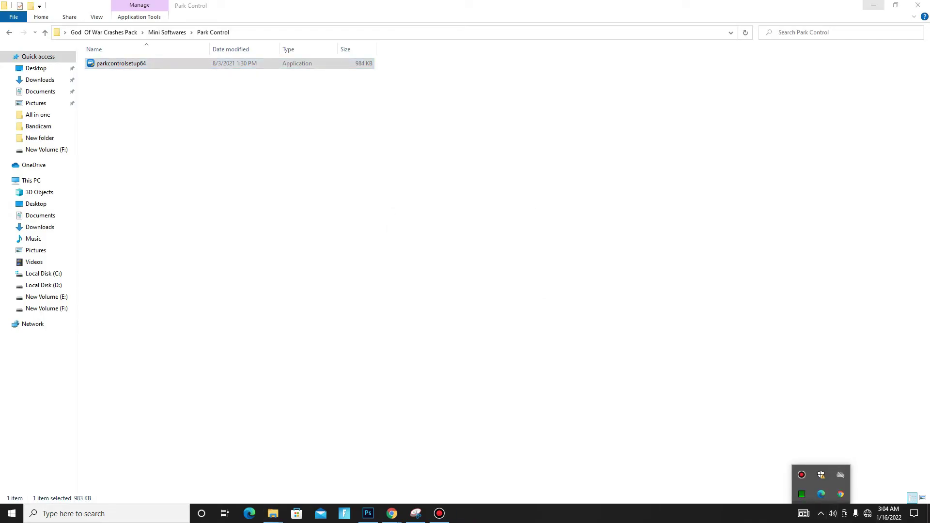
- Minimize the folder window, search Windows for "park" and launch the installed ParkControl
click(873, 4)
click(106, 513)
text(p)
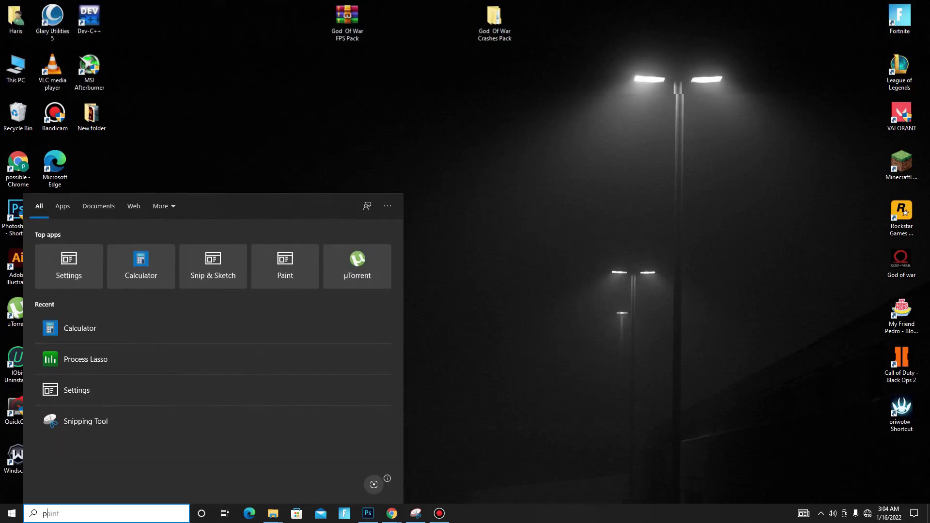
text(ar)
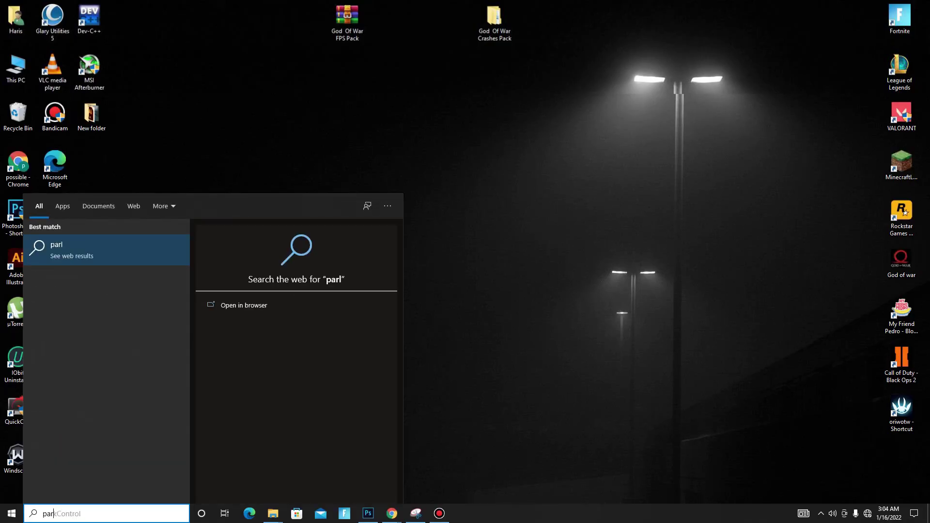
text(lk)
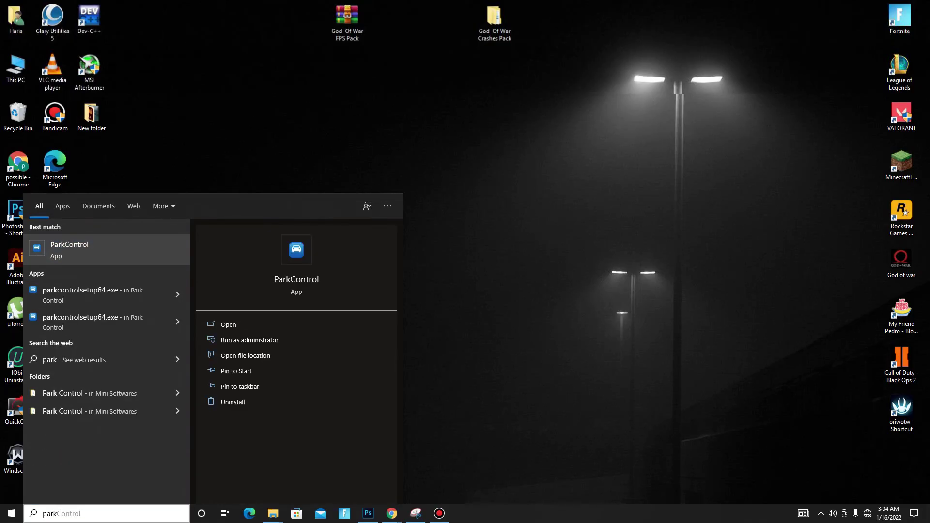
key(Return)
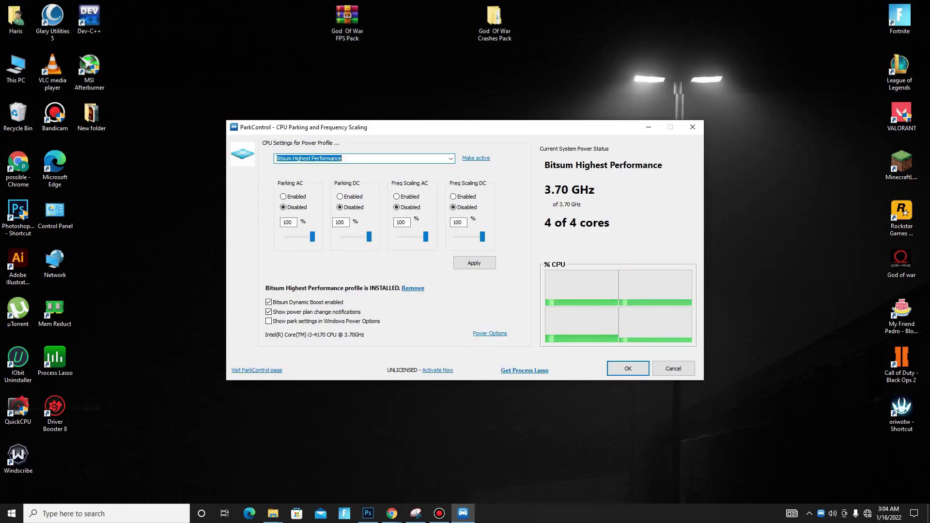
- Select ParkControl's High performance profile and enable Bitsum Dynamic Boost with High performance when the PC is idle, applying the settings
click(417, 145)
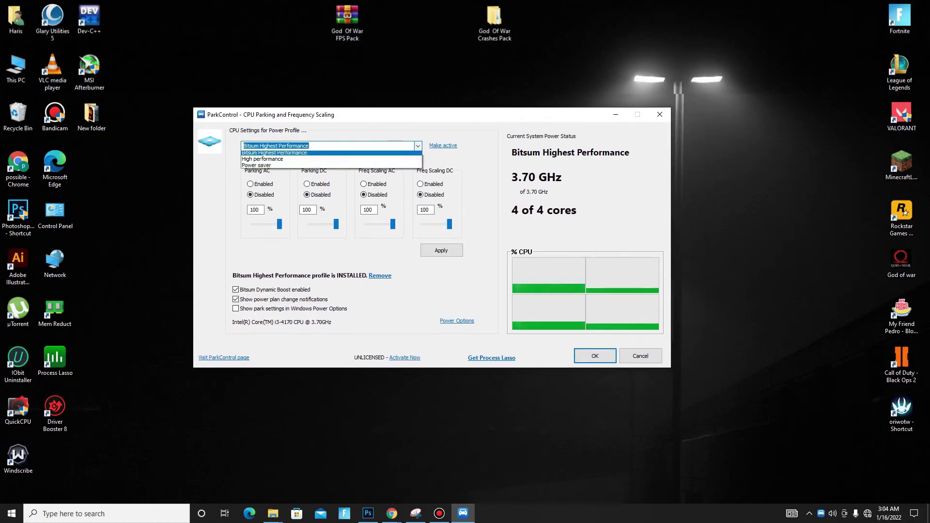
click(417, 145)
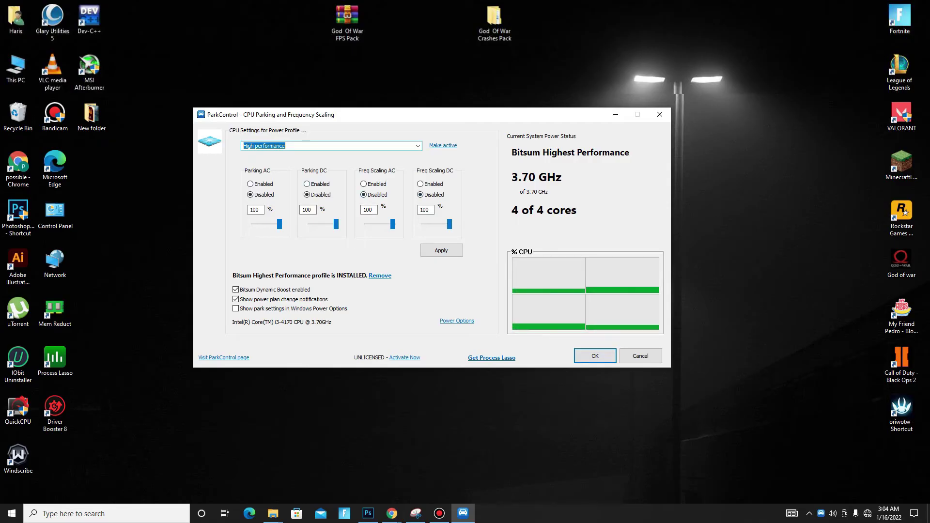
click(235, 289)
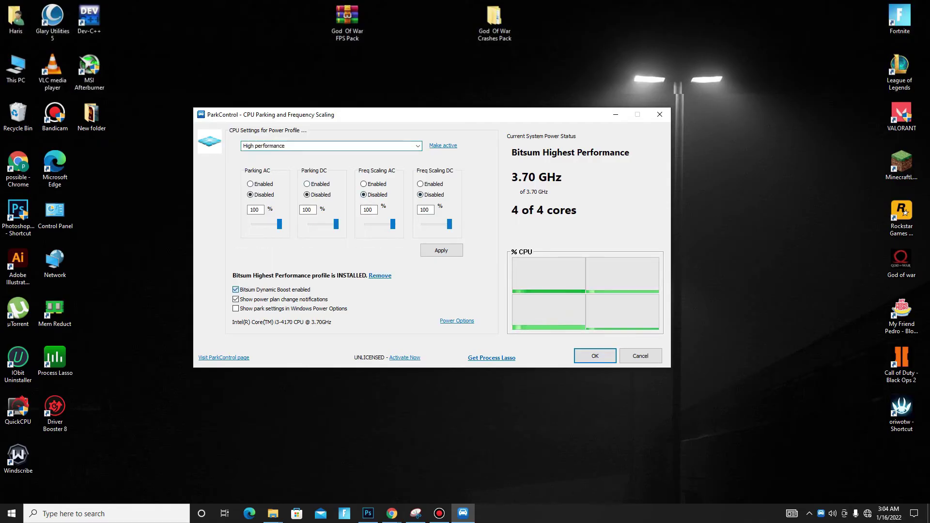
key(space)
key(space)
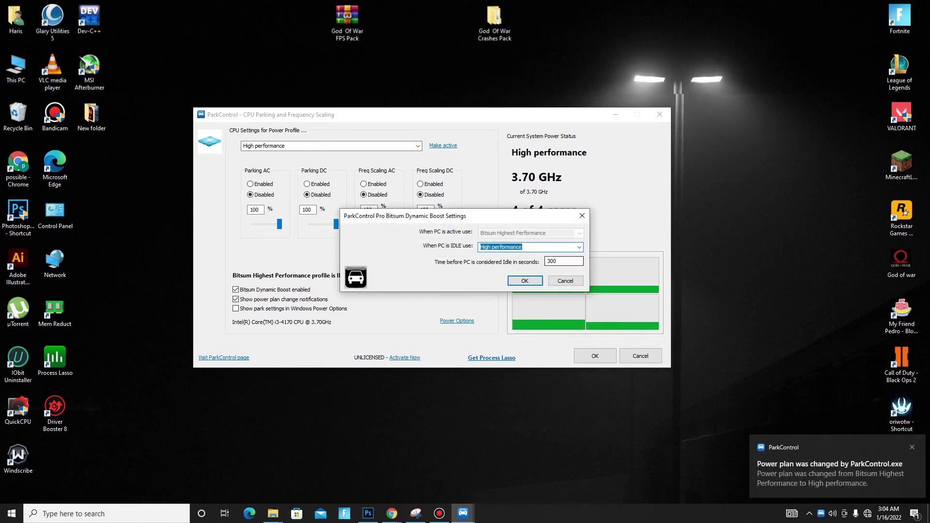
key(Tab)
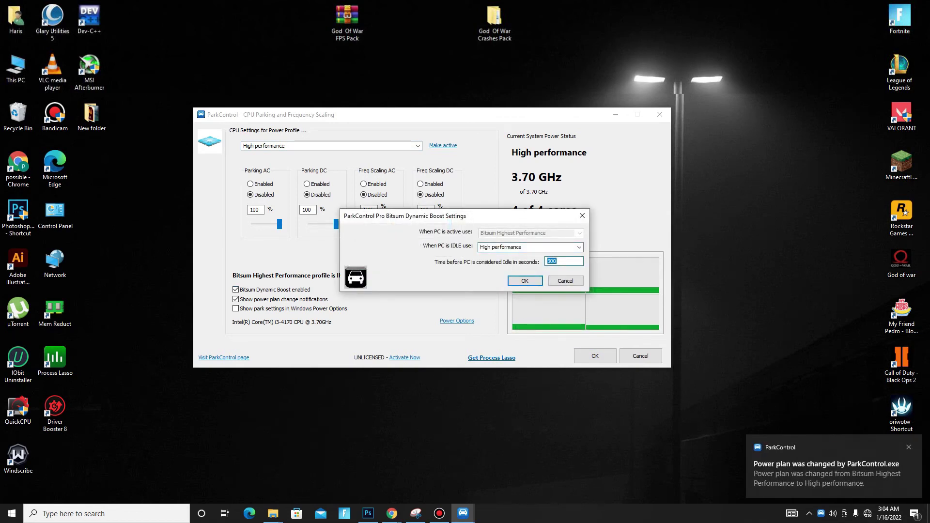
key(Return)
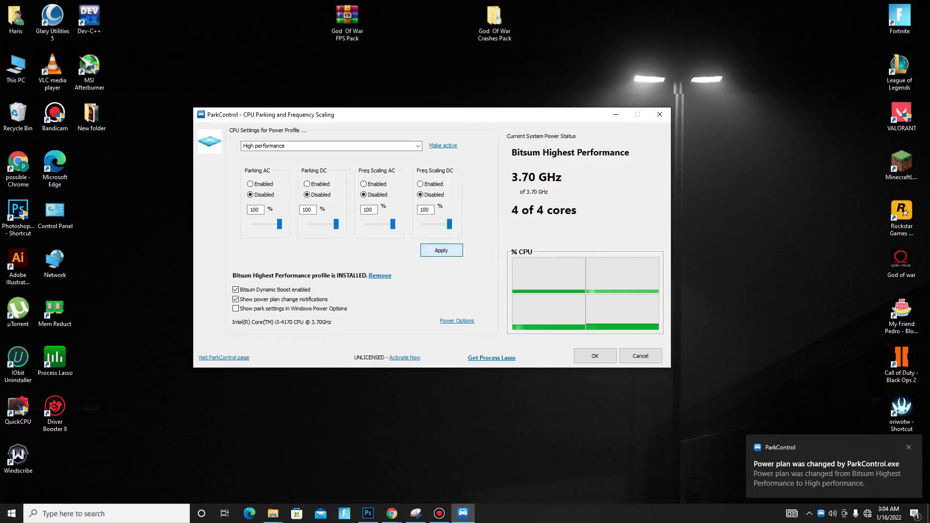
key(Return)
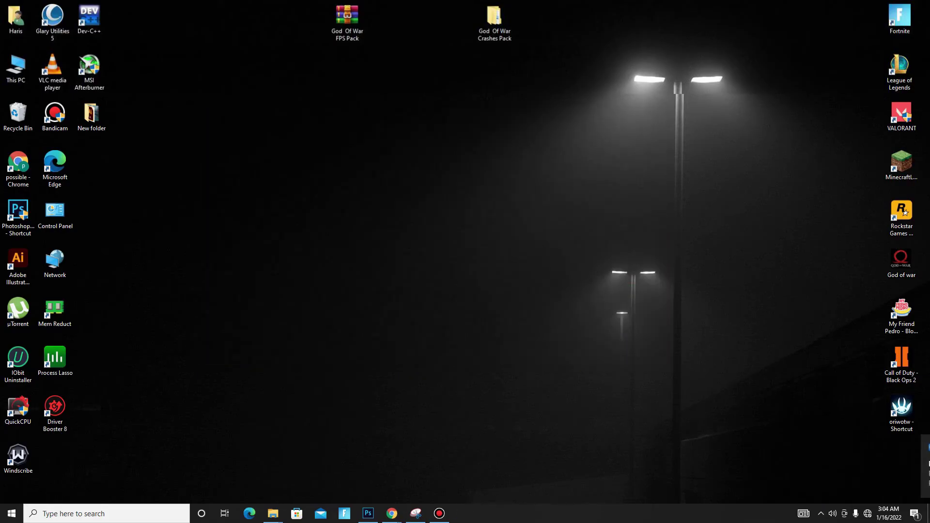
- Open the pack's QCPU folder and extract the QuickCpuSetup-3.0.1.0 archive in place
key(alt+Tab)
double_click(580, 84)
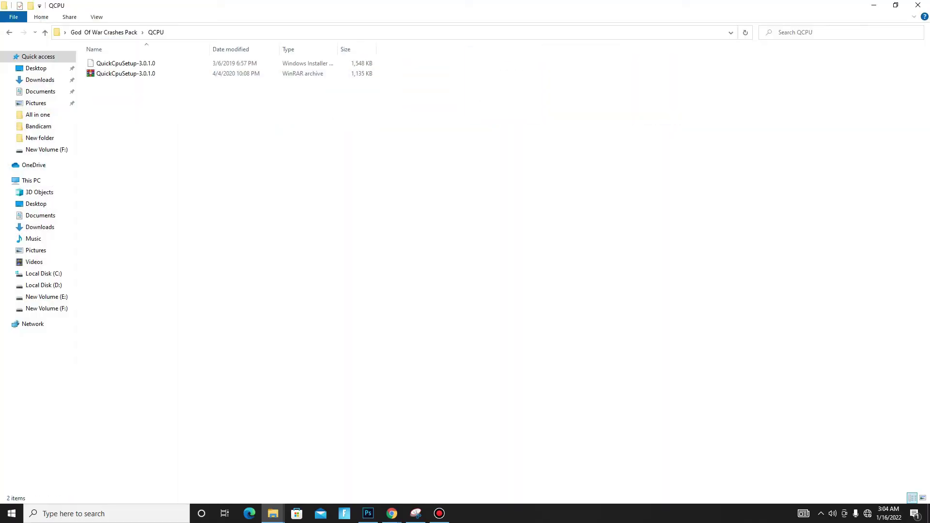
click(125, 74)
key(Menu)
key(Down)
key(Down)
key(Down)
key(Down)
key(Down)
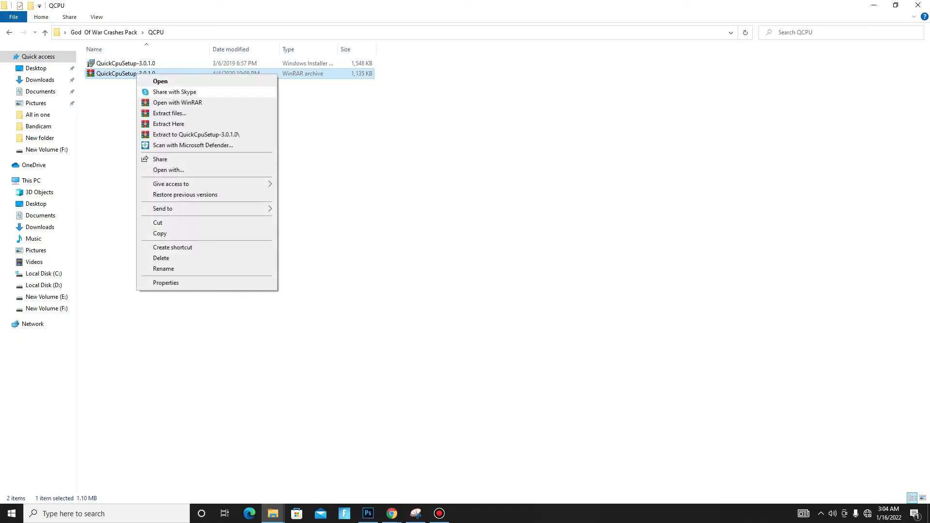
key(Return)
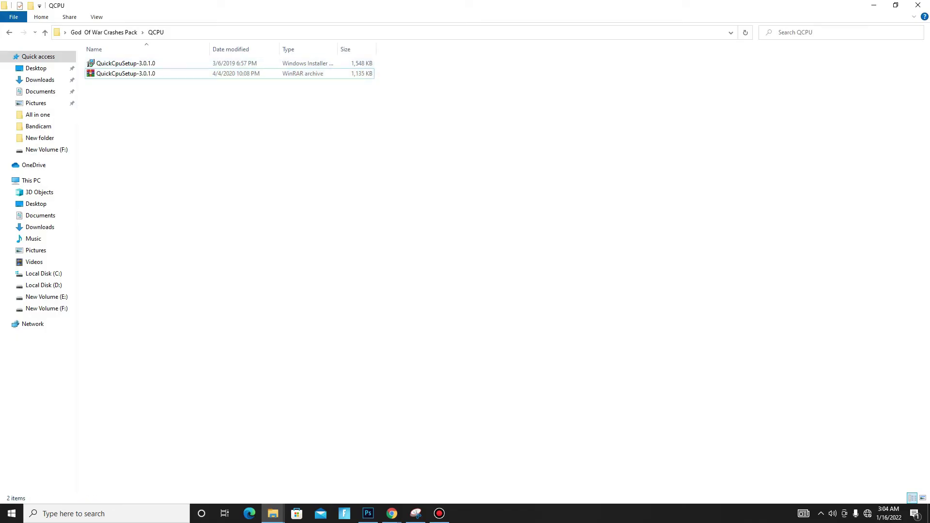
- Show the desktop and launch the installed QuickCPU
right_click(668, 509)
click(694, 450)
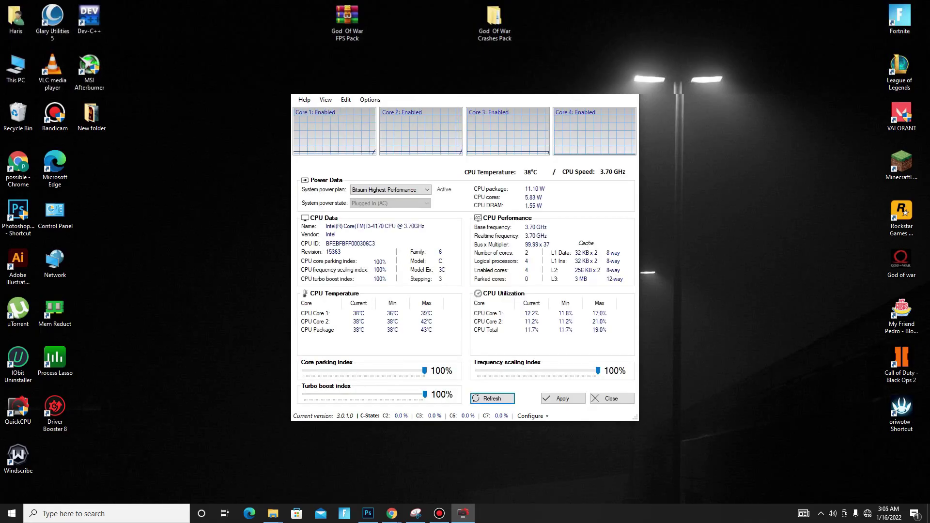
- Set the system power plan to High performance, apply it and close QuickCPU
click(390, 189)
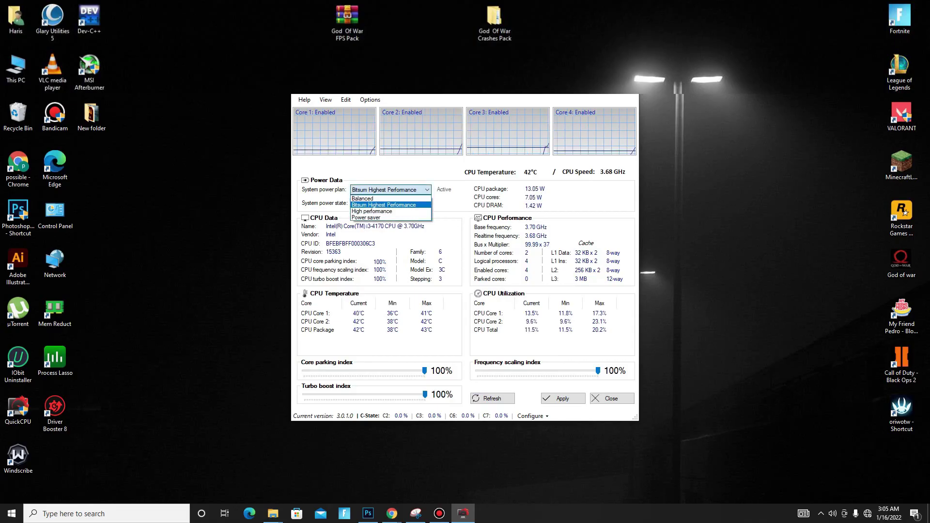
click(390, 211)
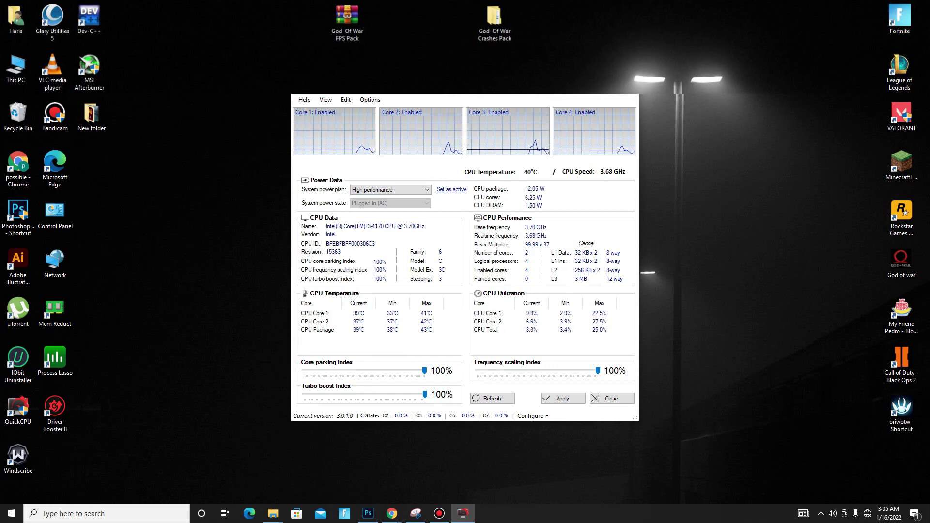
click(562, 398)
click(563, 398)
click(515, 277)
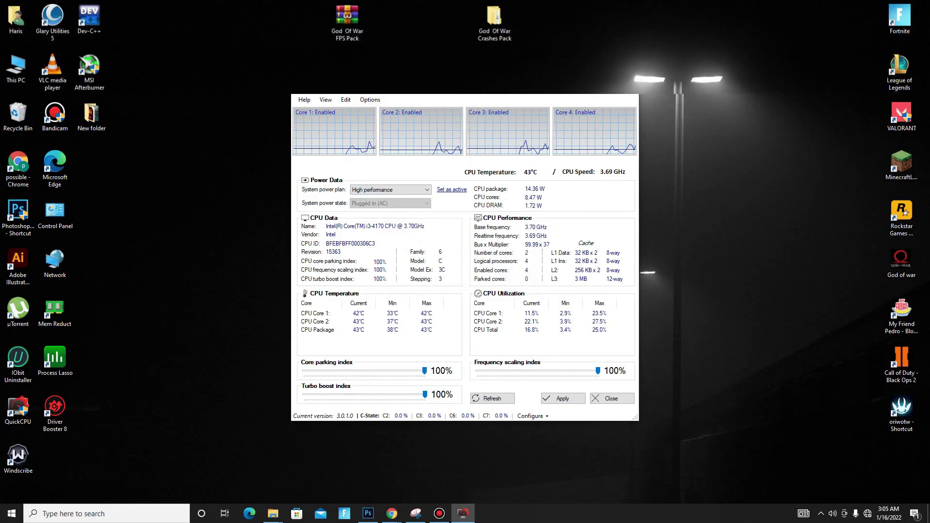
click(612, 398)
- Open the God Of War Crashes Pack's RAM Optimization folder and merge the RAM Management + Overall System Speed file into the registry
double_click(494, 22)
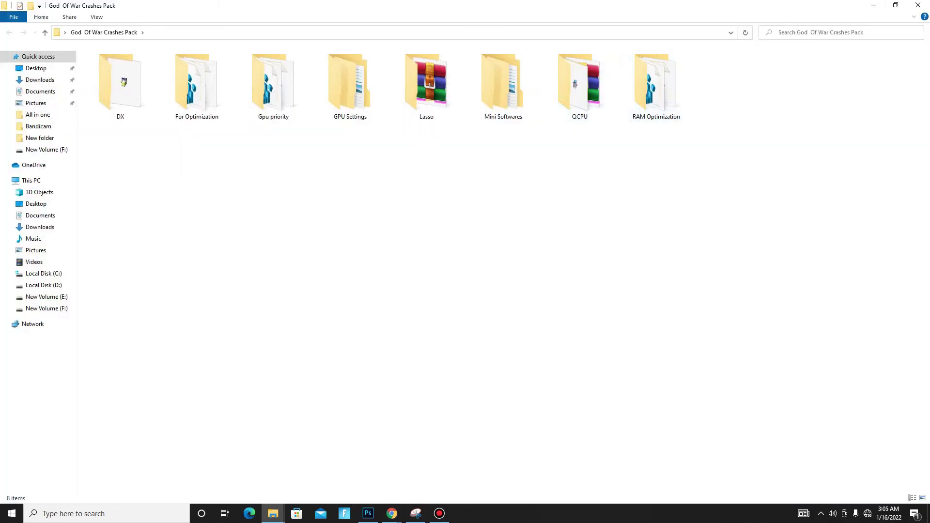
double_click(656, 85)
double_click(150, 74)
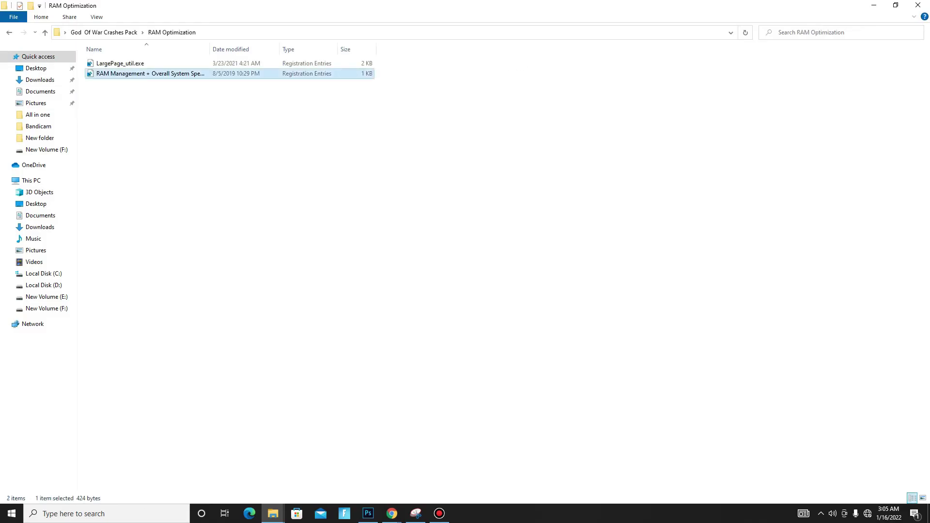
key(Return)
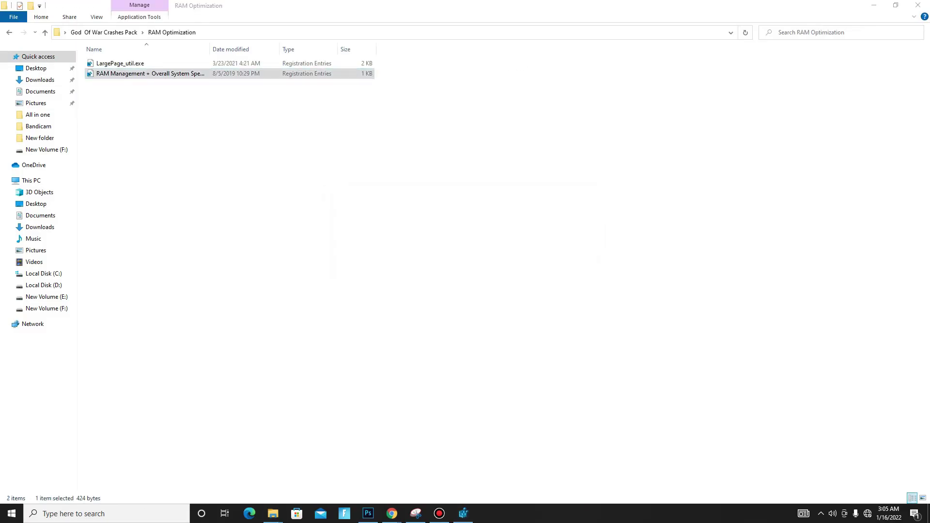
click(574, 261)
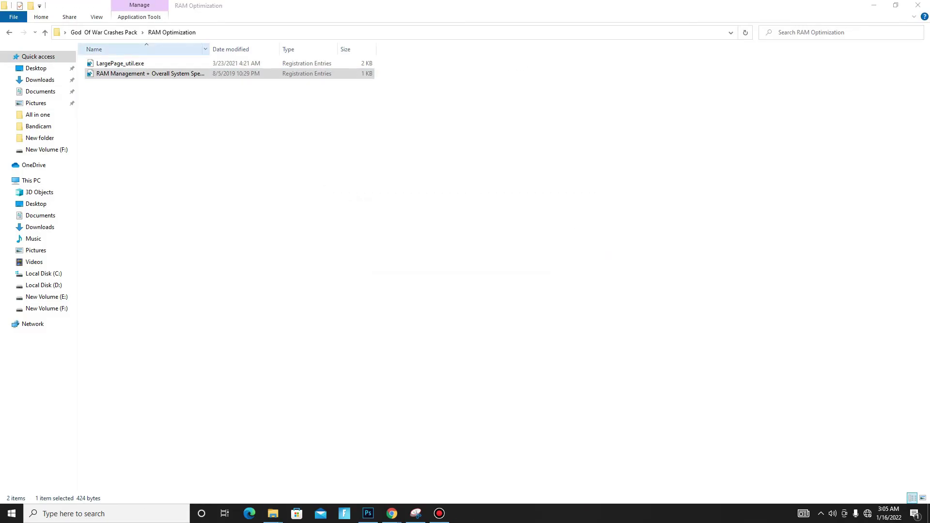
- Merge the LargePage_util.exe entries into the registry and go back to the pack's main folder
double_click(119, 63)
key(Return)
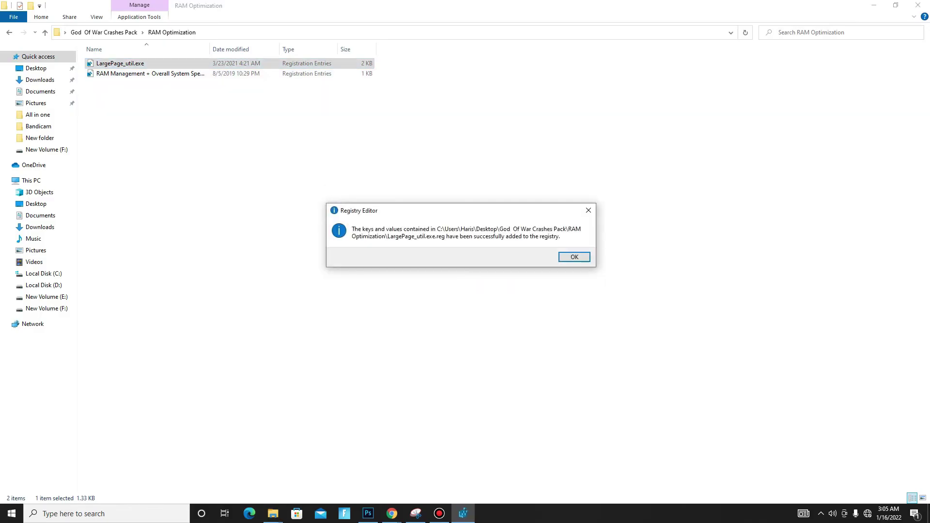
key(Return)
key(BackSpace)
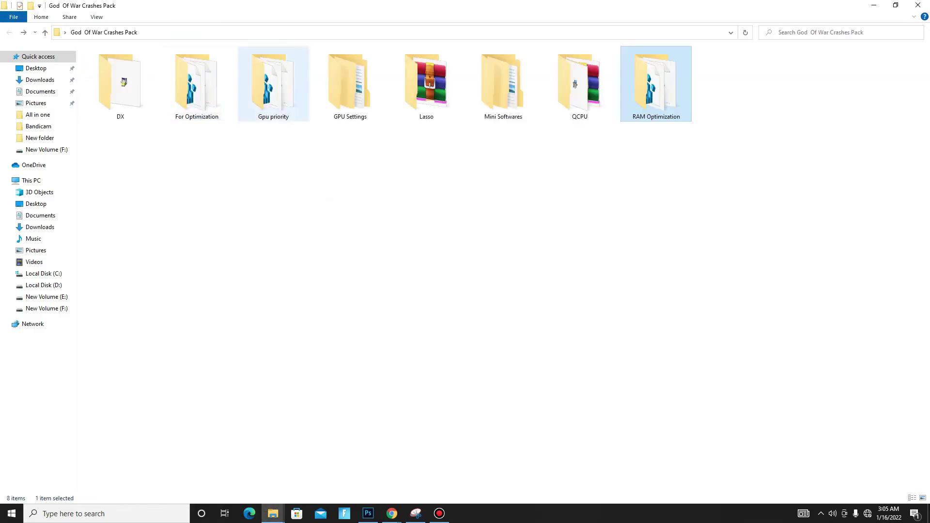
- Close the pack's folder window and refresh the desktop
right_click(545, 519)
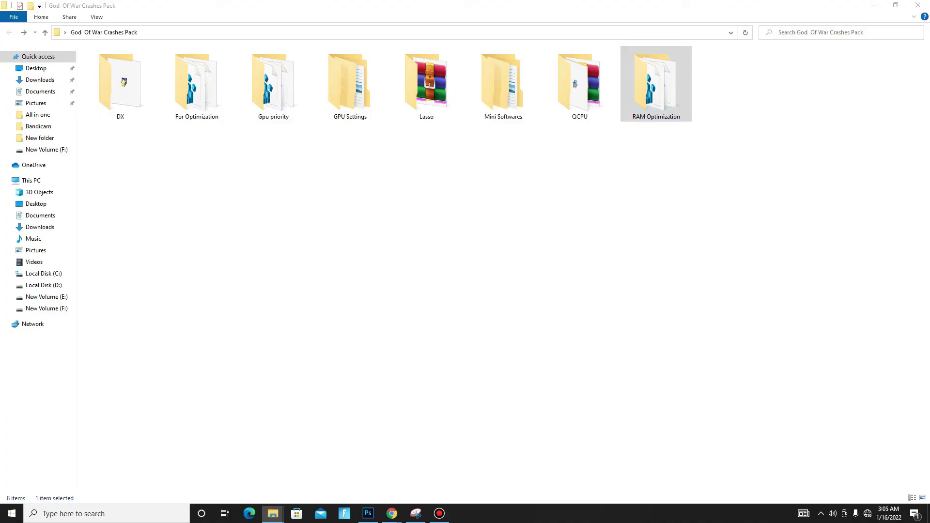
click(582, 455)
right_click(265, 105)
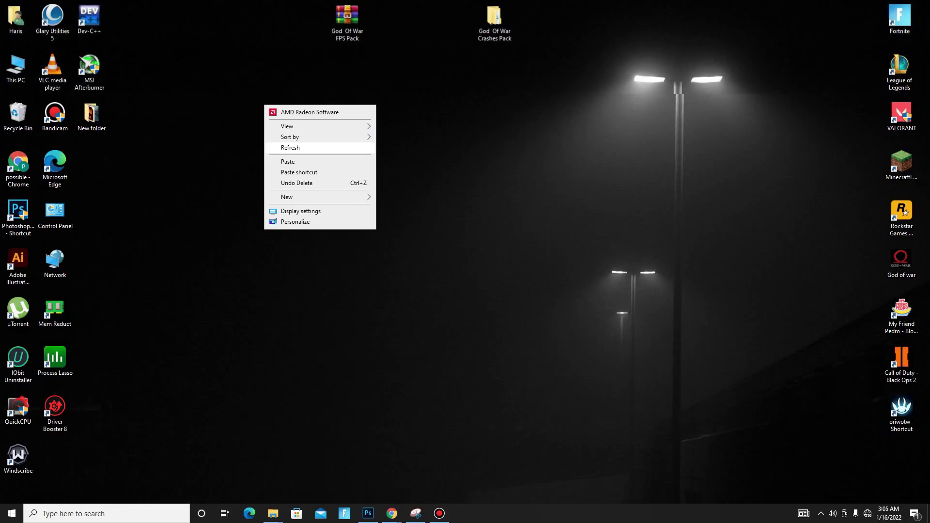
- Open the user's AppData Local Temp folder through the Run dialog
key(super+r)
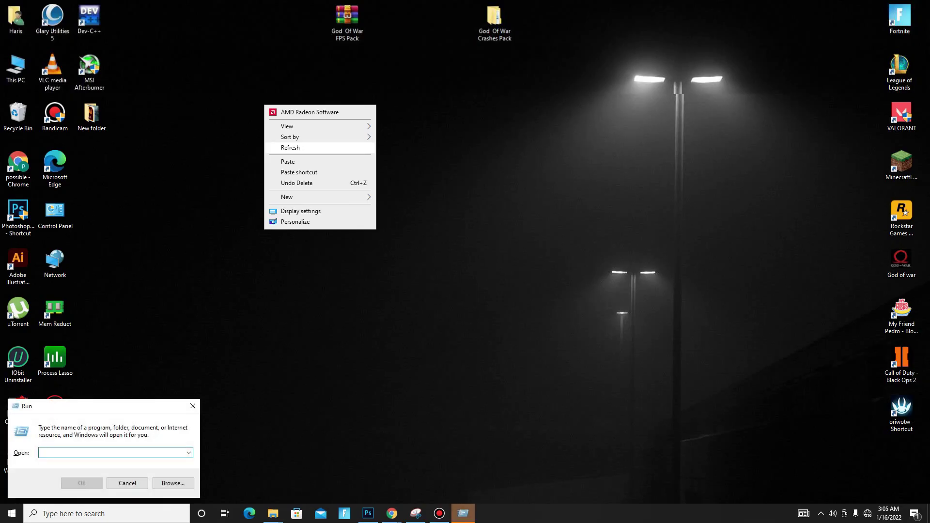
click(290, 147)
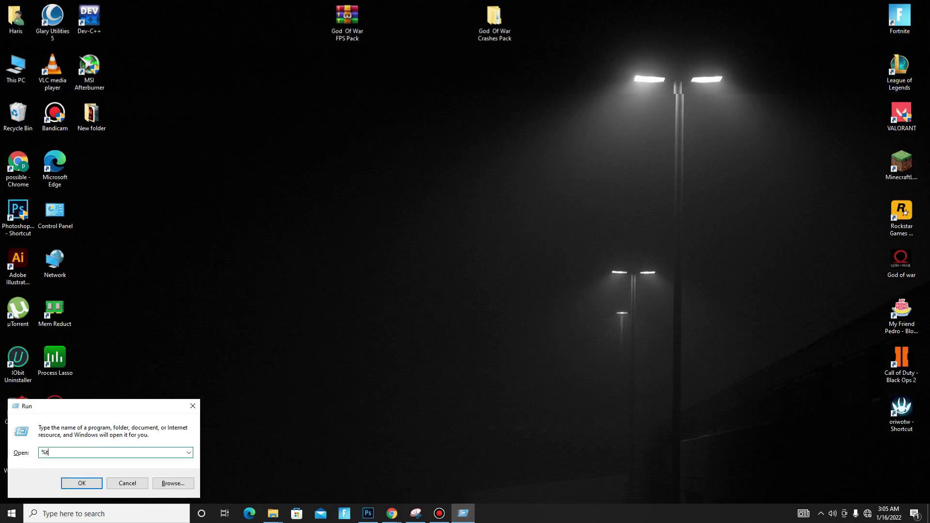
key(Return)
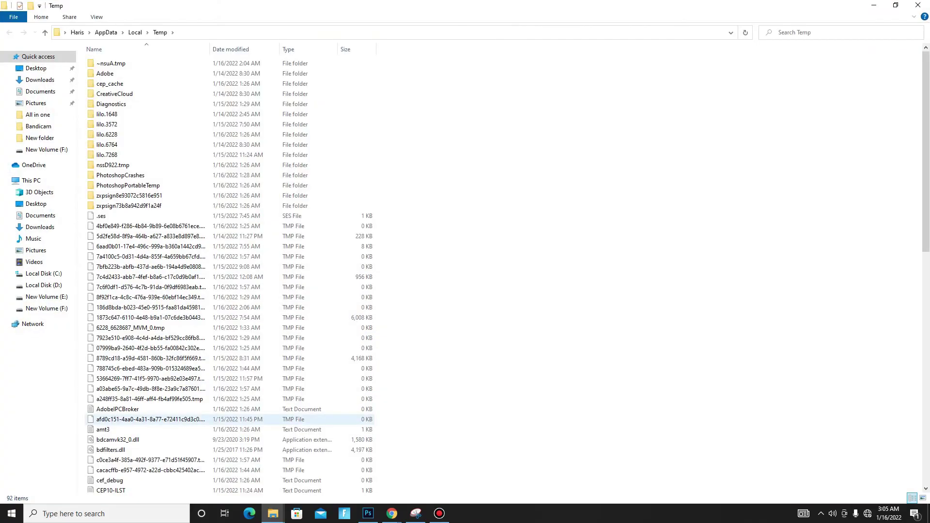
- Delete everything in the Temp folder, skipping all items that are in use, and close the folder
key(ctrl+a)
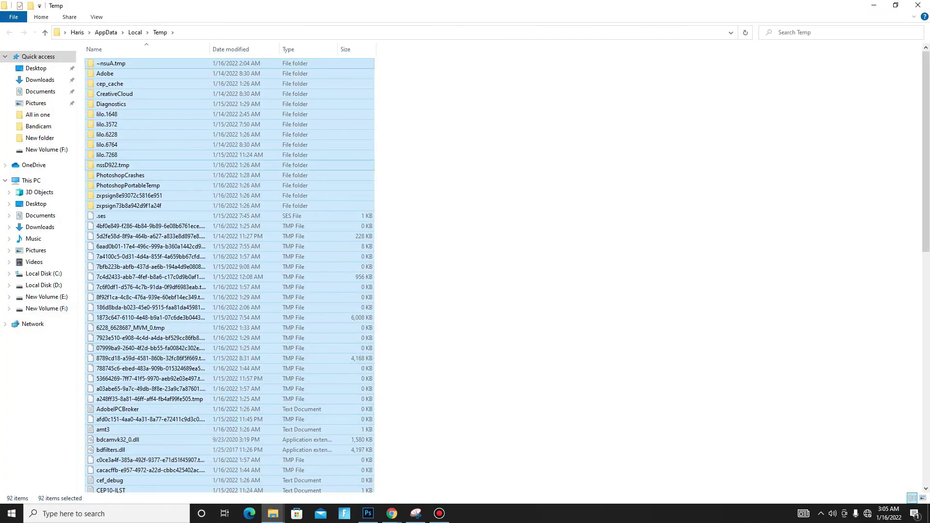
right_click(155, 165)
click(181, 338)
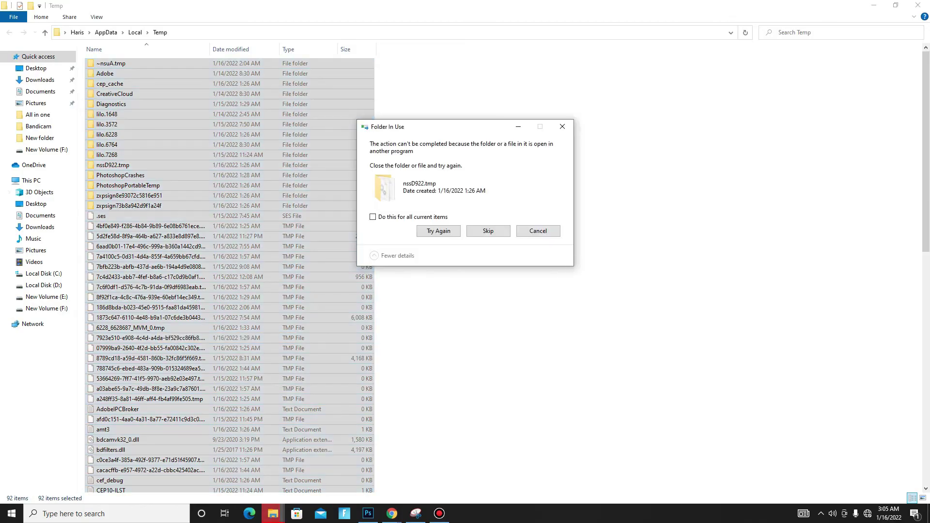
click(372, 217)
click(488, 231)
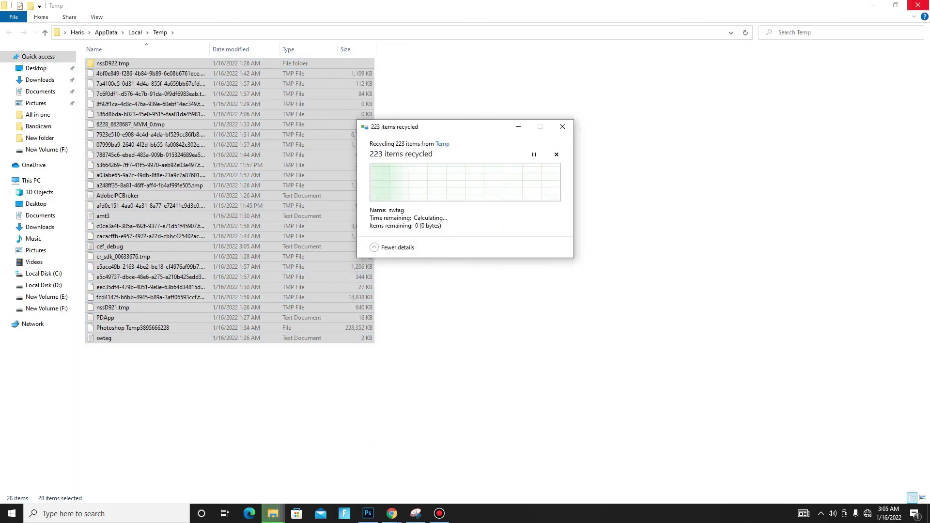
click(918, 4)
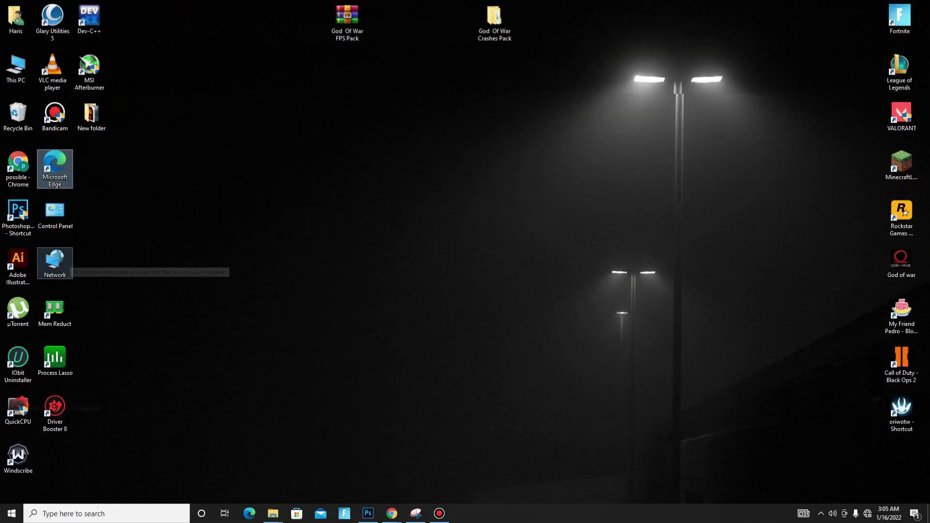
- Open the prefetch folder through the Run dialog, delete all its files while skipping the one in use, and close the folder
key(super+r)
key(BackSpace)
text(prefe)
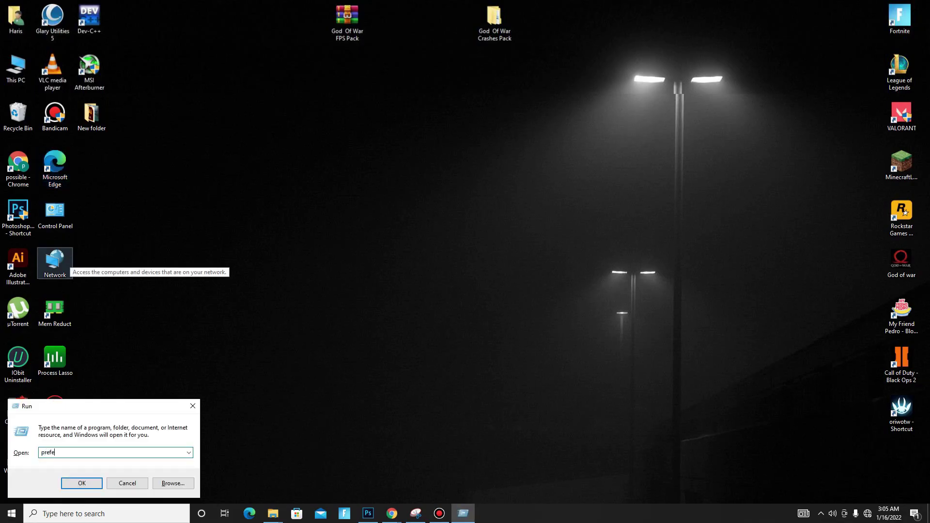
text(tch)
key(Return)
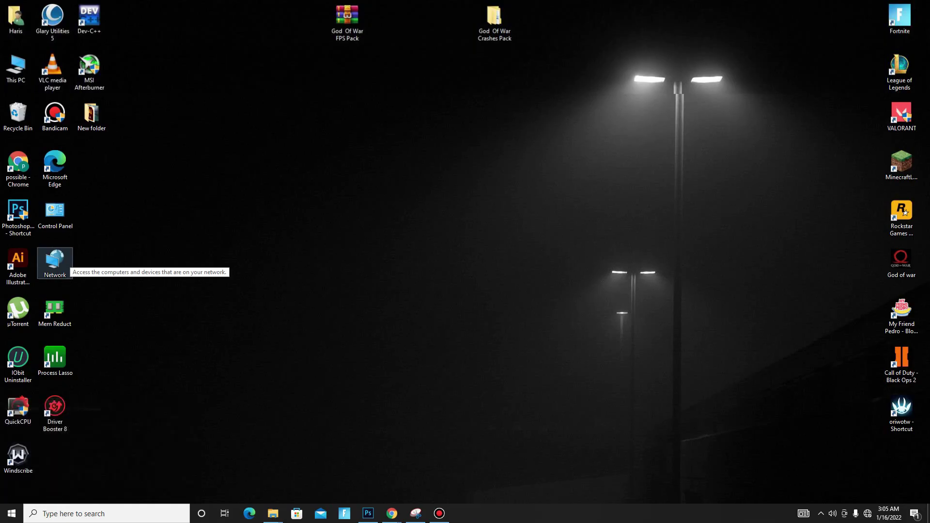
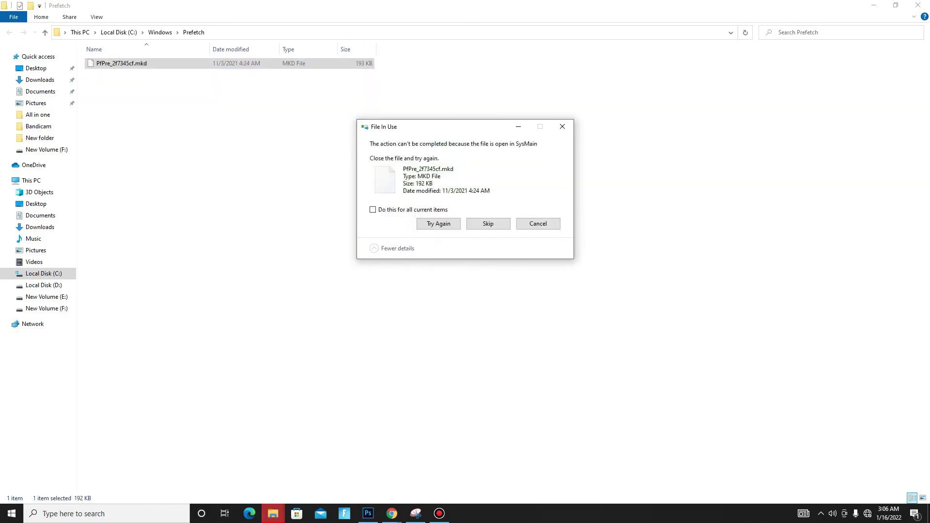
key(Return)
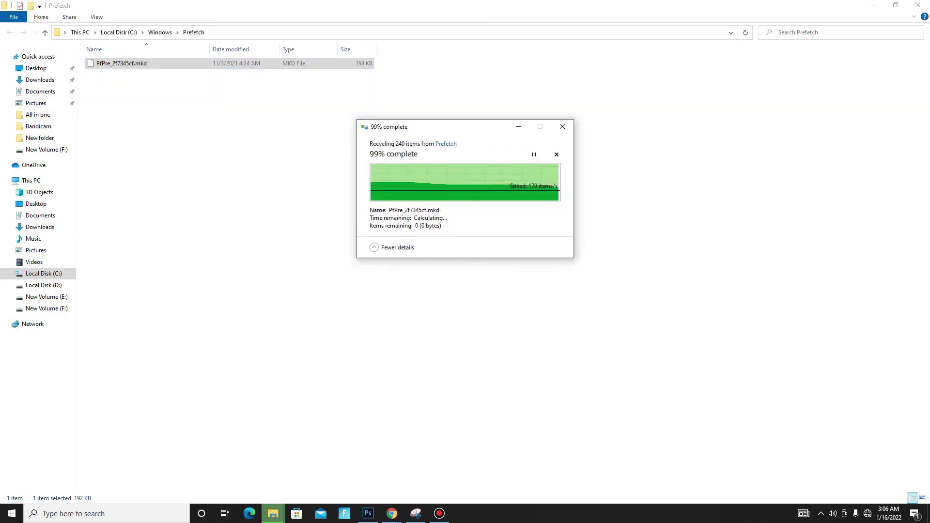
click(918, 4)
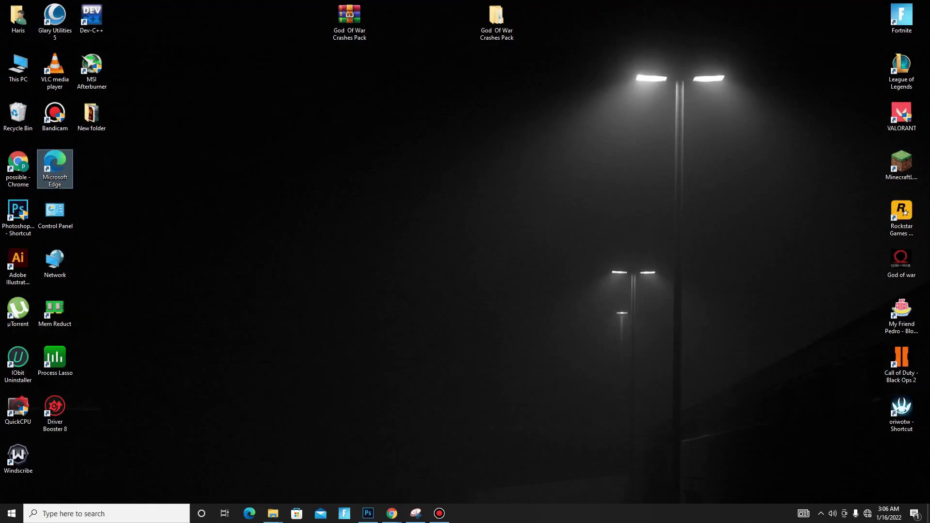